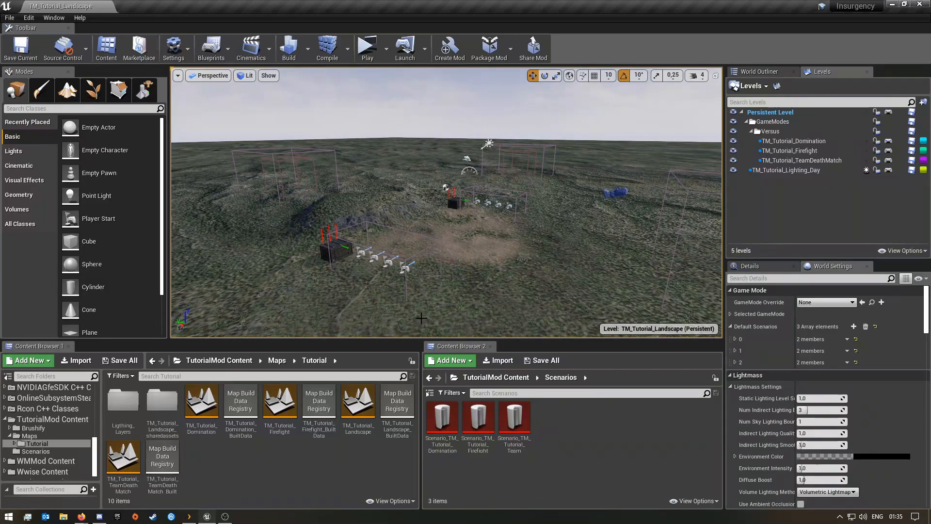
Examine the landscape's clearing, supply crates, player starts and rocky ledge from several angles.
key(s)
right_drag(455, 303, 436, 296)
key(w)
key(w)
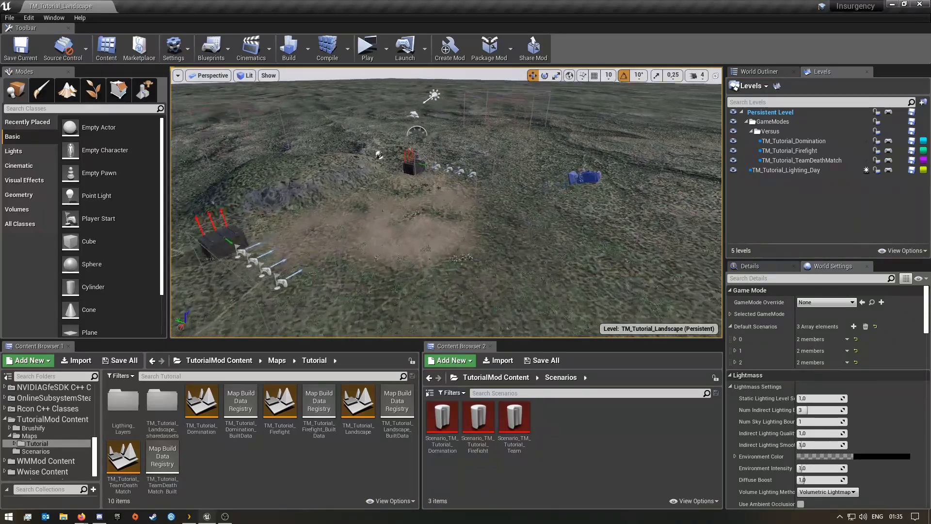
key(s)
mouse_move(436, 297)
right_down()
mouse_move(278, 286)
mouse_move(338, 253)
mouse_move(320, 265)
mouse_move(311, 306)
mouse_move(300, 287)
mouse_move(337, 291)
mouse_move(316, 299)
mouse_move(329, 284)
mouse_move(320, 287)
right_up()
key(w)
key(s)
key(s)
key(d)
key(w)
key(w)
key(s)
key(a)
key(d)
key(a)
key(d)
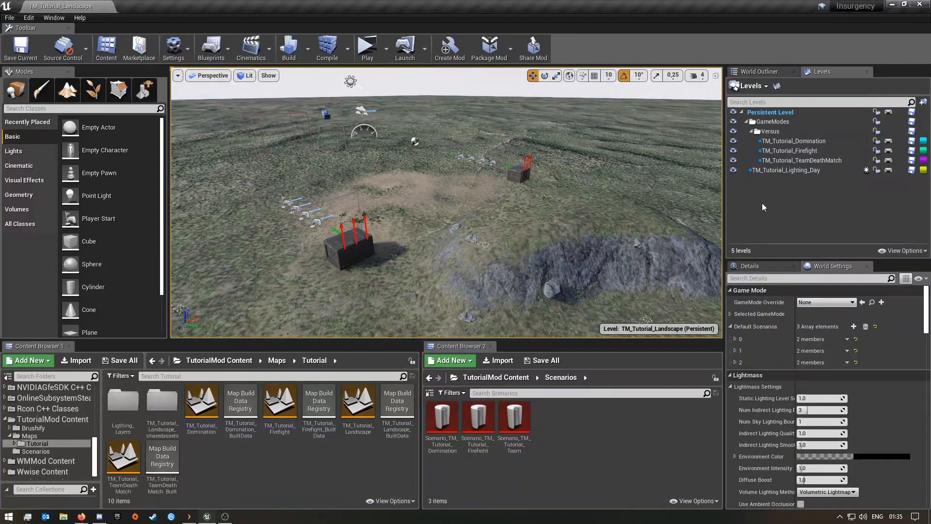
Create a new level asset named TM_Tutorial_UI in the mod's Maps/Tutorial folder.
right_click(295, 468)
click(240, 464)
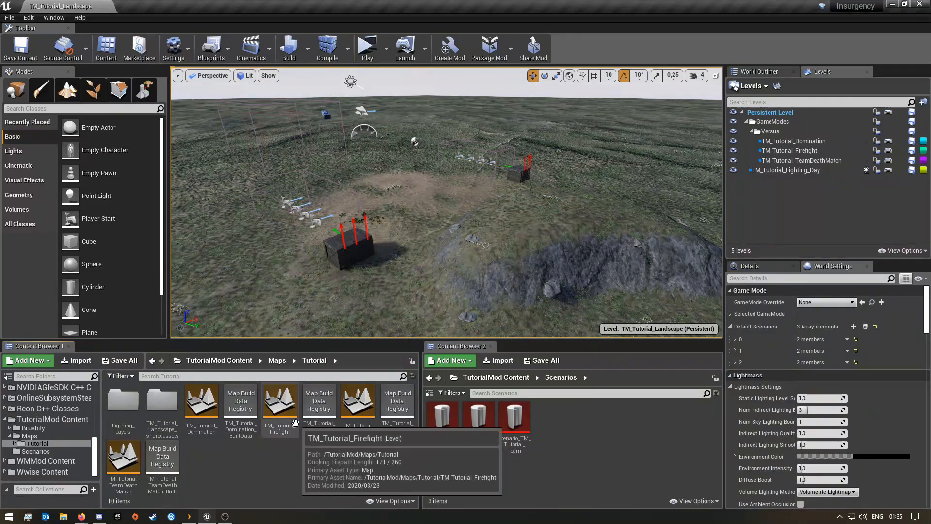
right_click(255, 475)
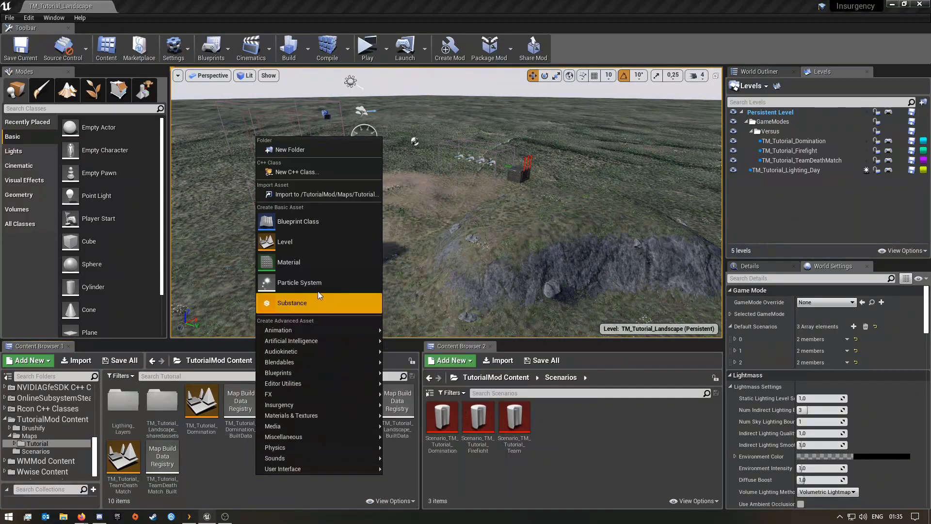
click(294, 245)
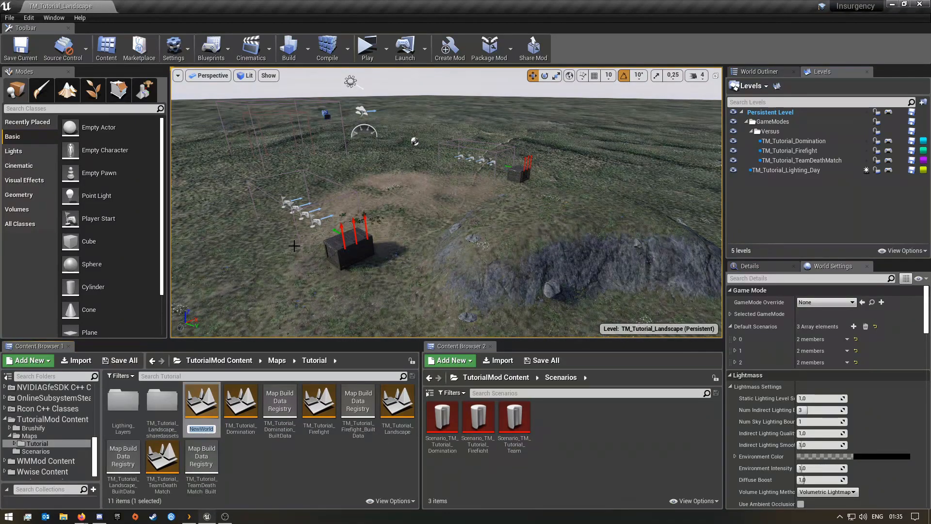
text(TM_)
text(Tutorial)
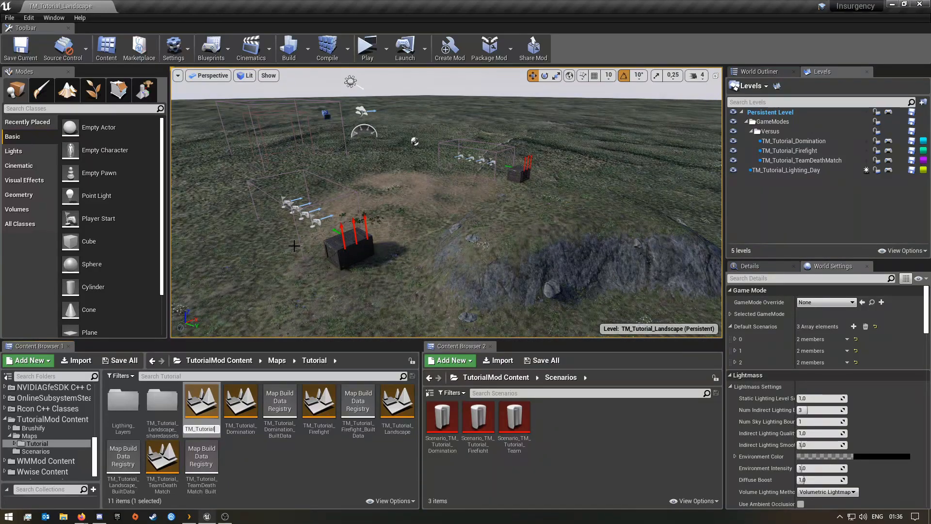
text(_UI)
key(Return)
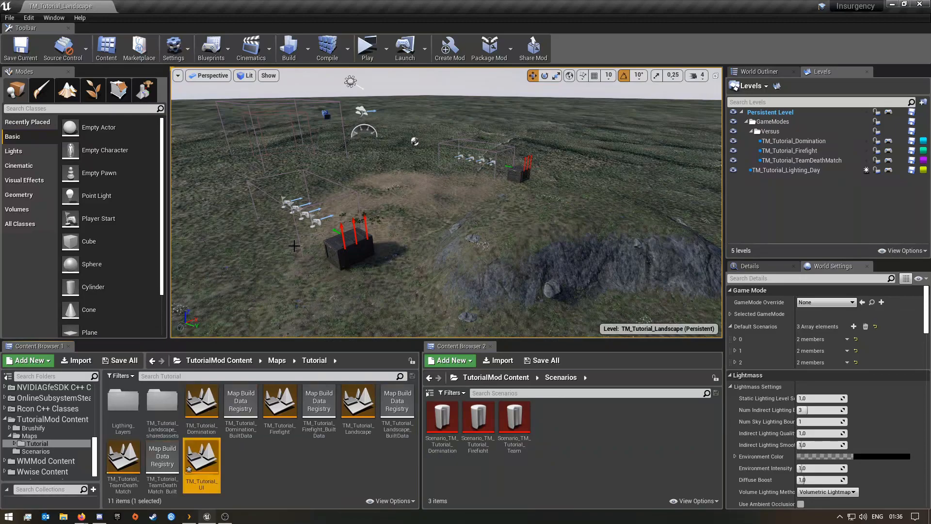
Save all unsaved content, including the TM_Tutorial_UI level.
click(260, 461)
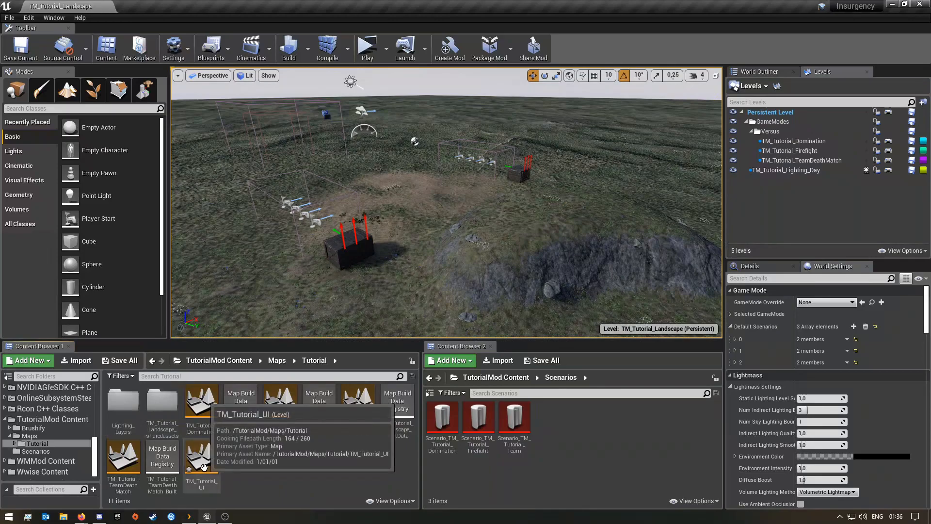
click(119, 361)
click(548, 350)
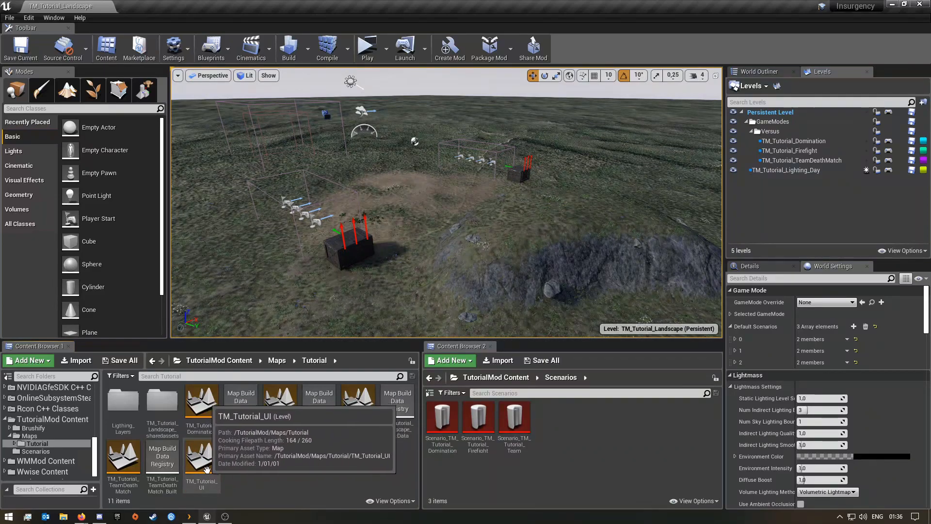
Add the existing TM_Tutorial_UI level as a sublevel of the persistent level.
click(748, 87)
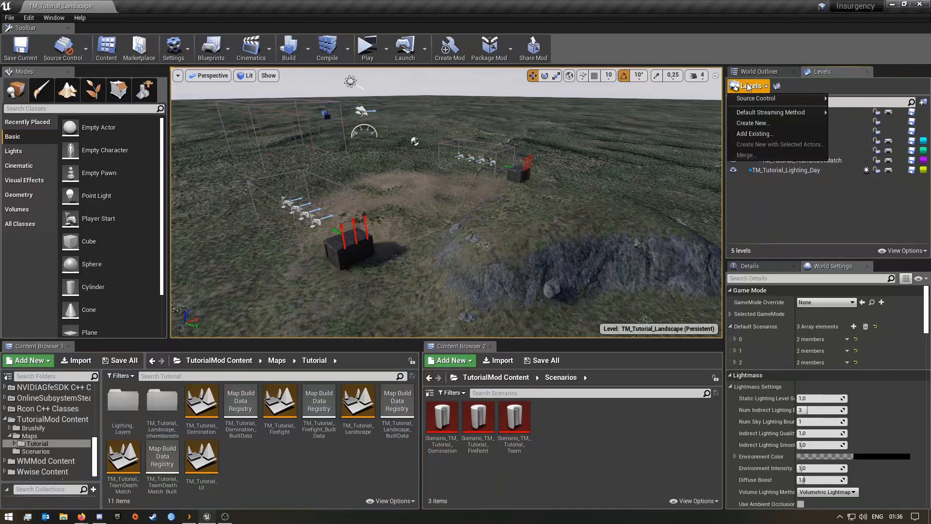
click(767, 135)
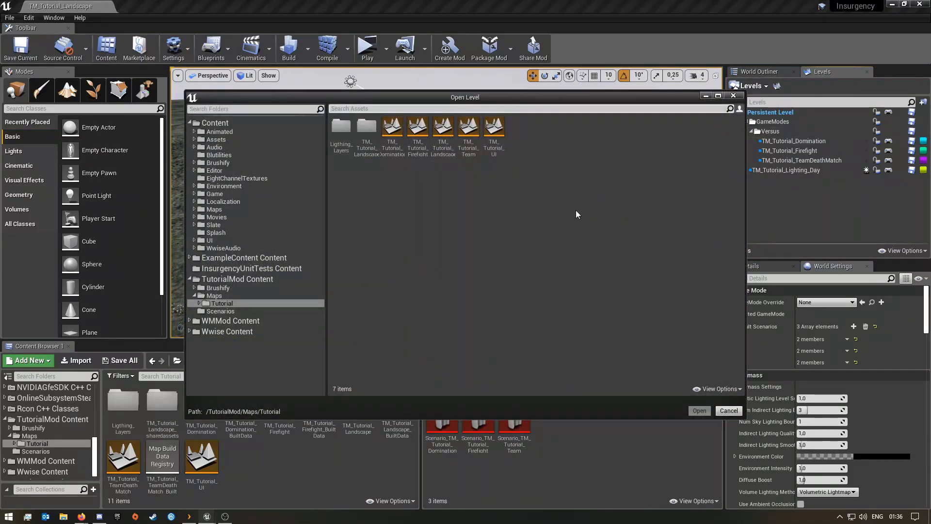
click(491, 142)
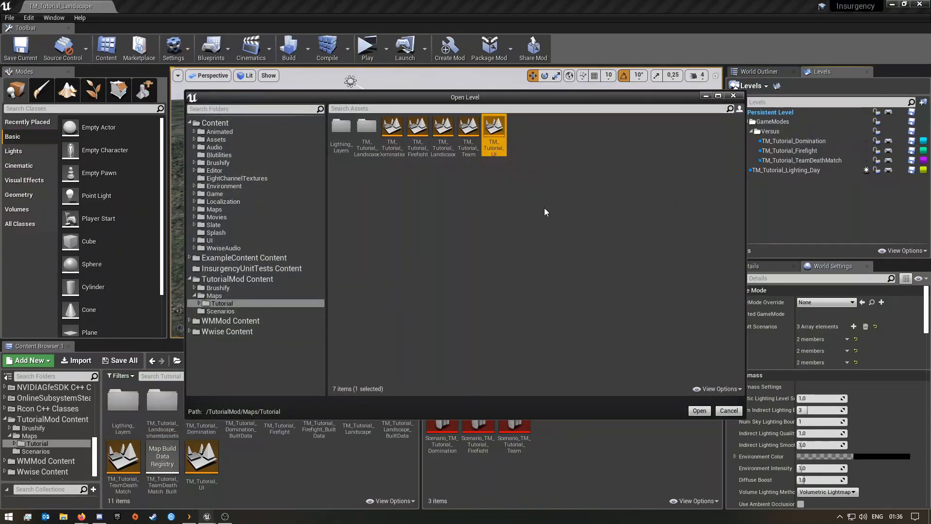
click(698, 411)
Put the TM_Tutorial_UI sublevel into a new level folder named UI.
click(785, 180)
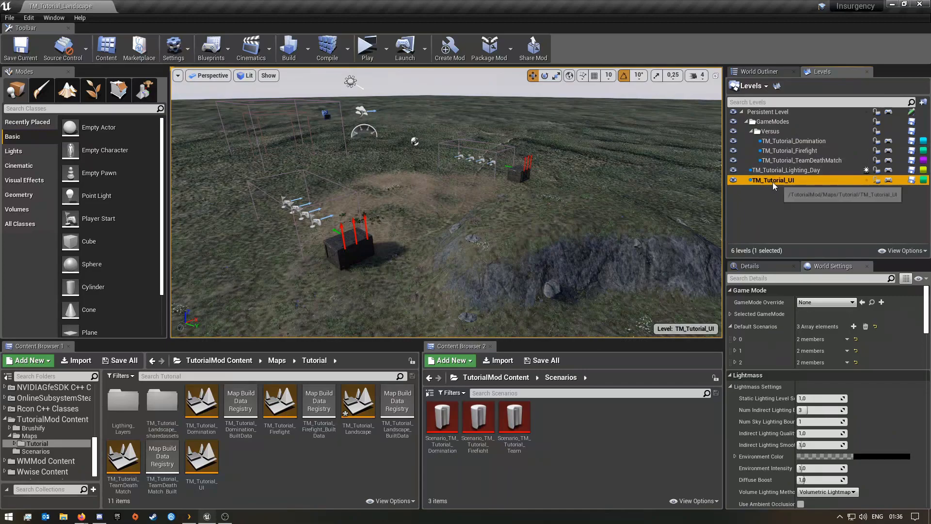
click(924, 101)
text(UI)
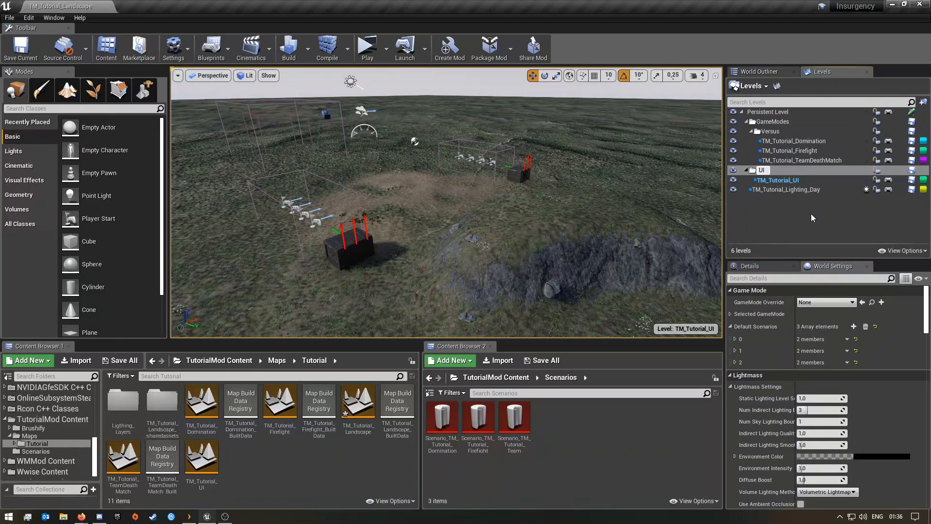
key(Return)
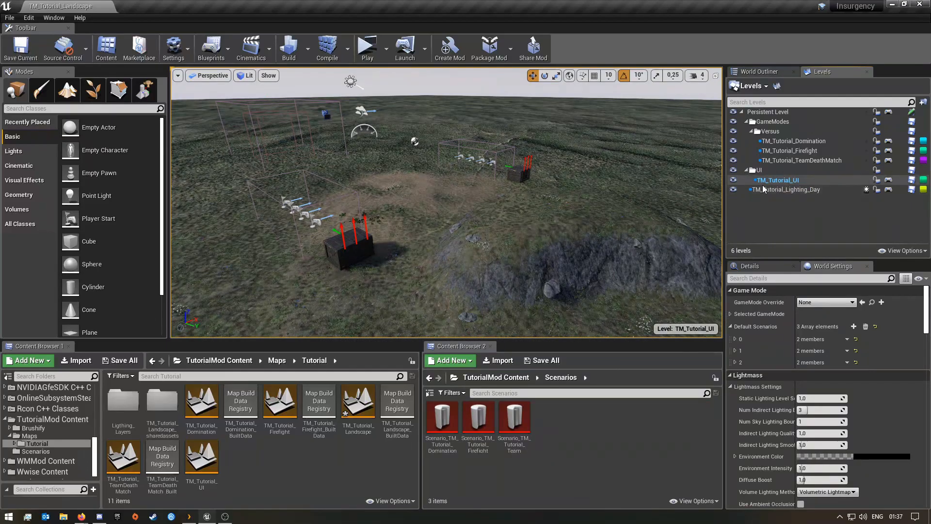
Limit the World Outliner to actors that are only in the current level.
click(901, 251)
click(767, 72)
click(767, 72)
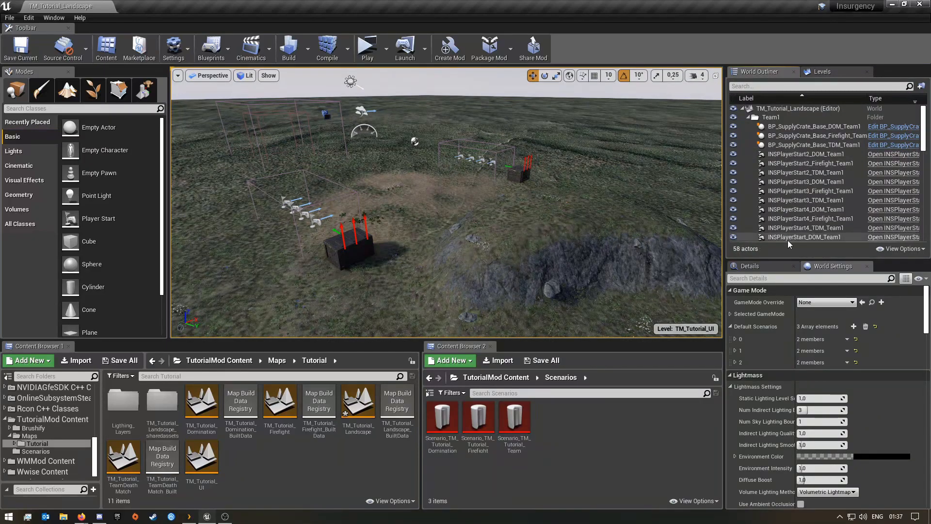
click(900, 250)
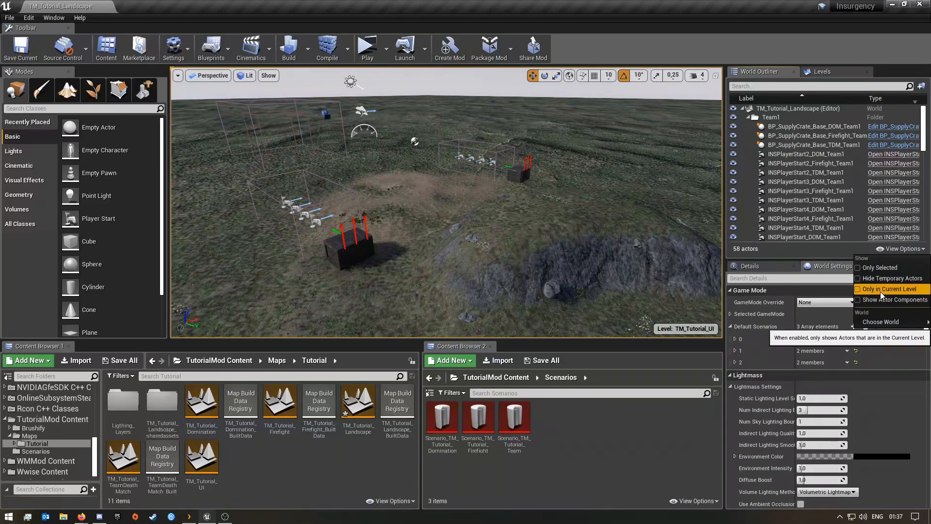
click(900, 289)
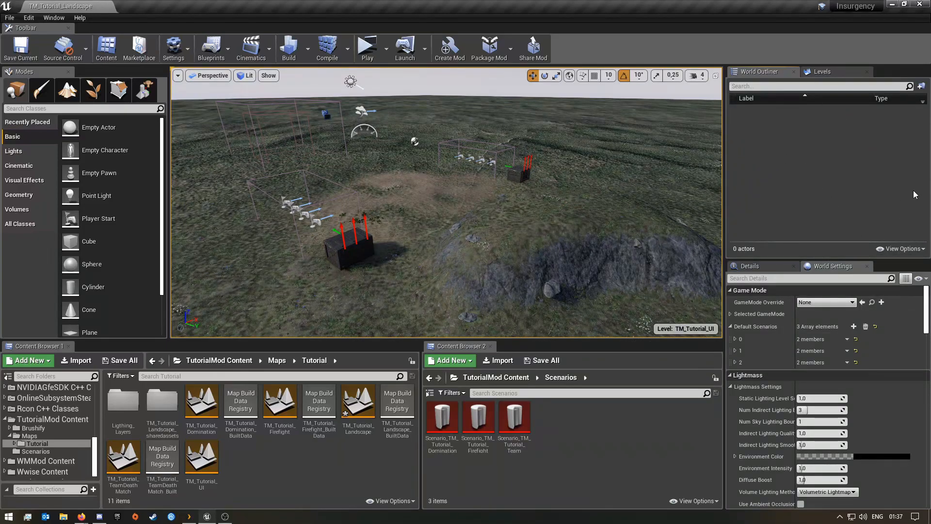
Find the UICamera Actor among all classes by searching for UI and place it on the dirt clearing.
right_drag(547, 198, 330, 232)
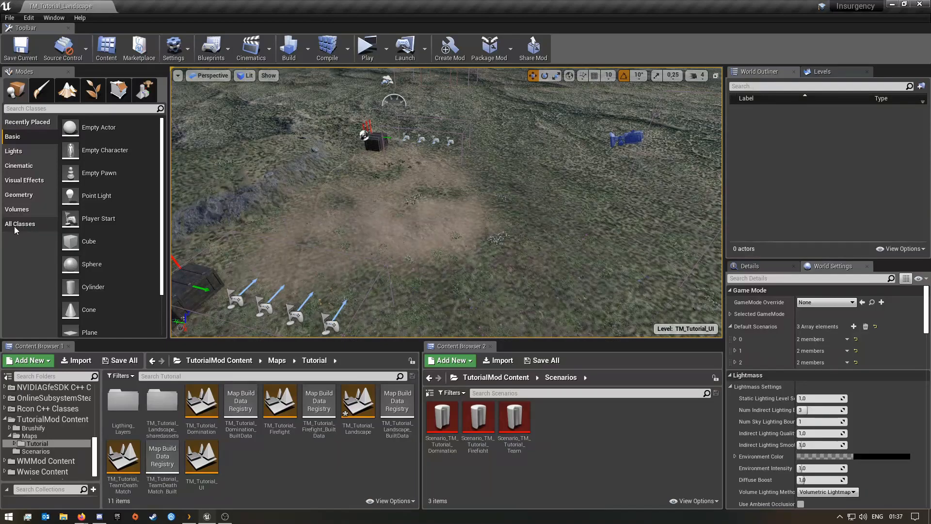
click(13, 225)
click(28, 108)
text(UI)
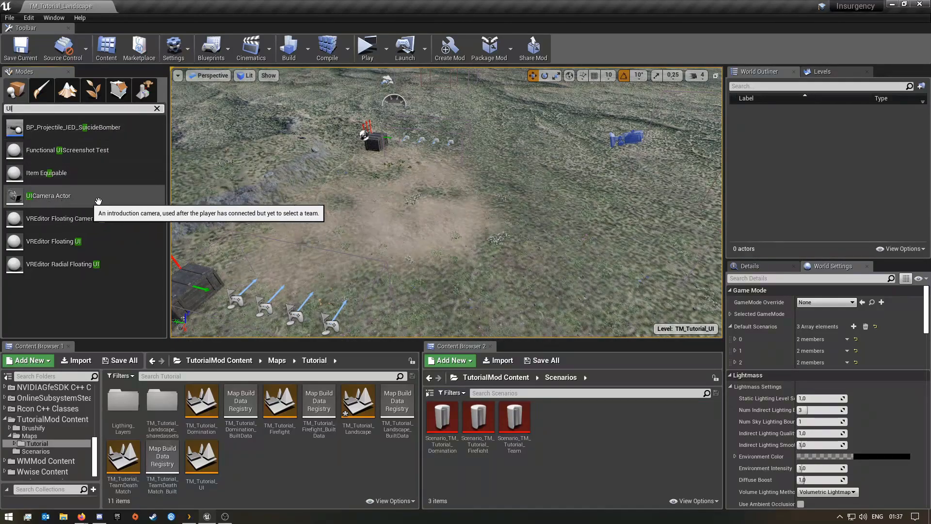
drag(61, 199, 426, 221)
Check the existing intro camera's preview, the sublevel list and the current level's actors.
right_drag(491, 218, 588, 122)
click(536, 144)
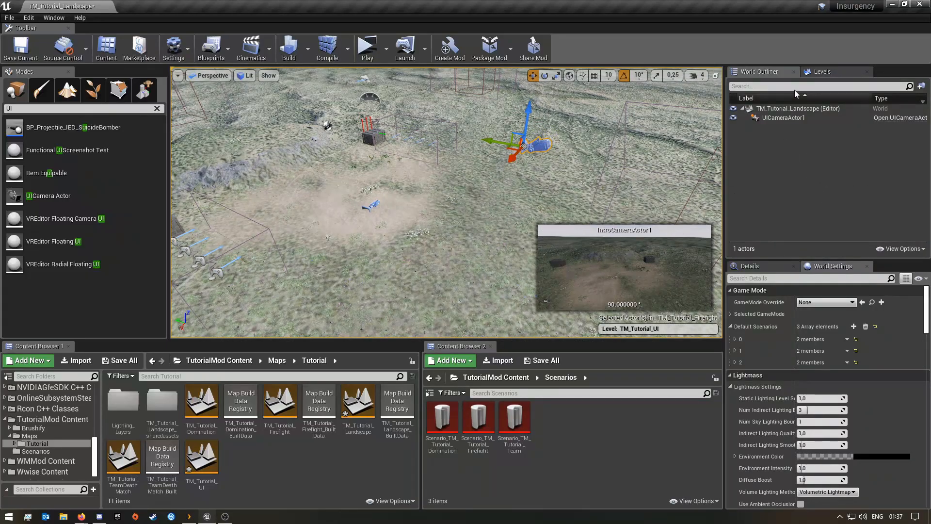
click(823, 72)
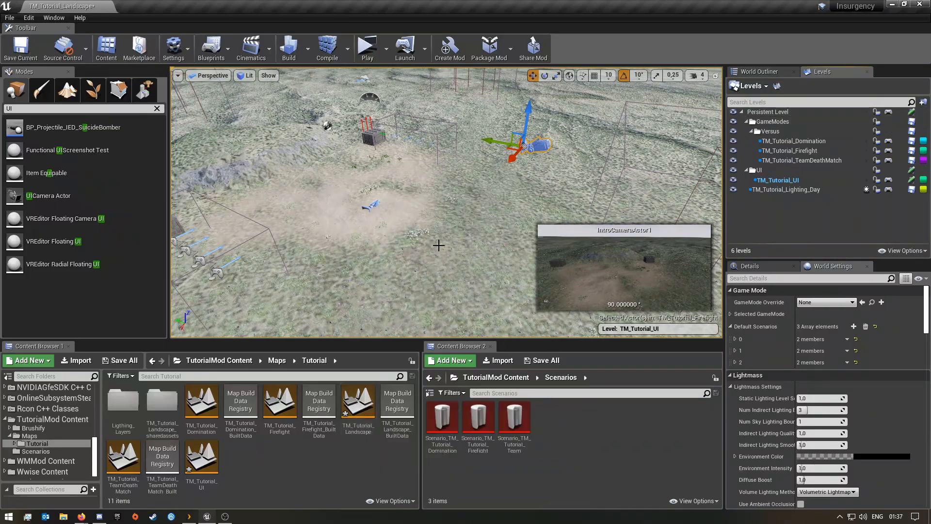
right_drag(446, 208, 505, 204)
click(760, 72)
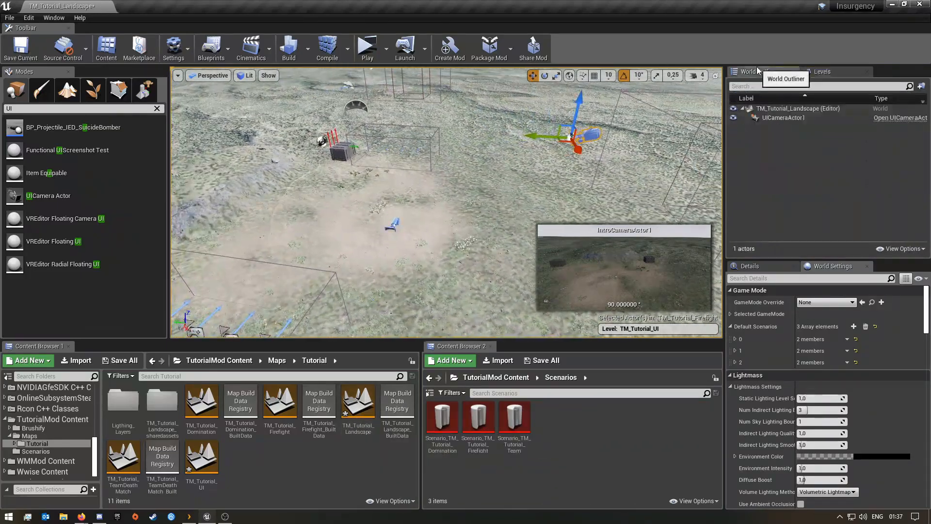
Select the UI camera actor and move it toward the outer edge of the dirt clearing.
right_drag(591, 194, 577, 206)
key(w)
click(410, 209)
right_drag(436, 243, 444, 236)
drag(408, 211, 378, 237)
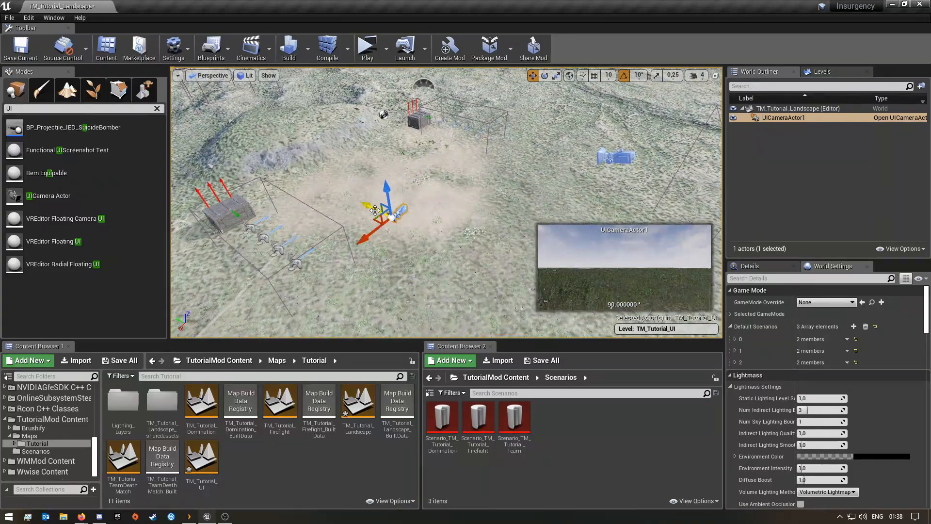
key(s)
mouse_move(470, 273)
right_down()
mouse_move(458, 278)
mouse_move(470, 273)
right_up()
key(w)
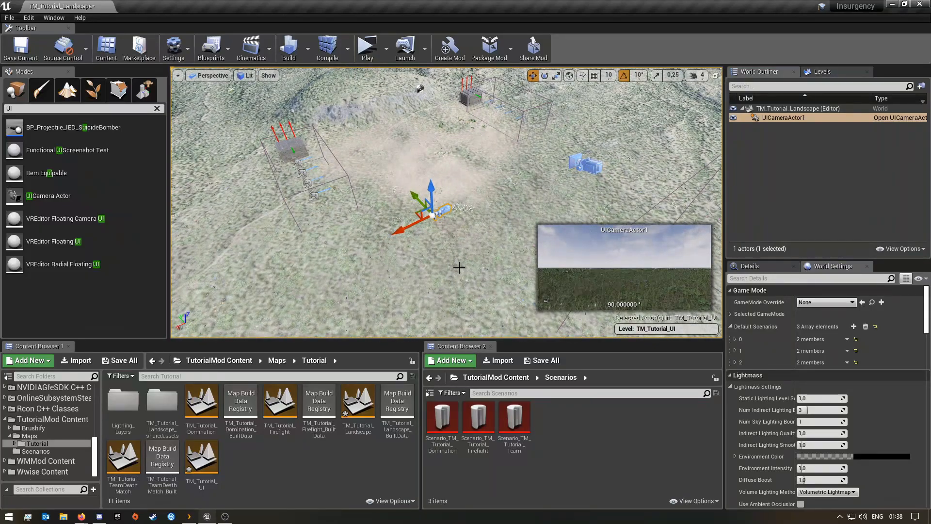
Reselect the UI camera actor and move it across the clearing to beside the rocky ledge.
click(397, 213)
key(a)
right_drag(398, 213, 450, 197)
key(w)
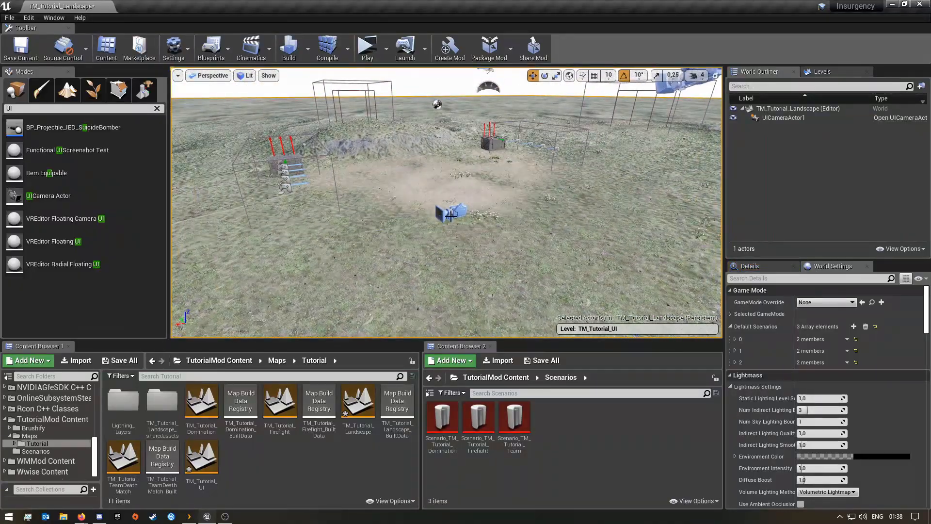
click(451, 216)
right_drag(450, 216, 514, 230)
key(a)
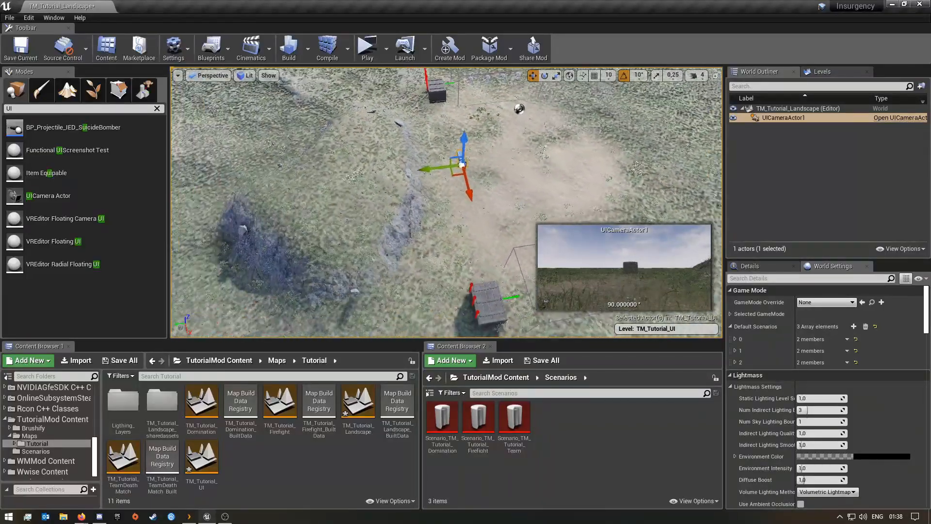
right_drag(514, 231, 521, 219)
key(d)
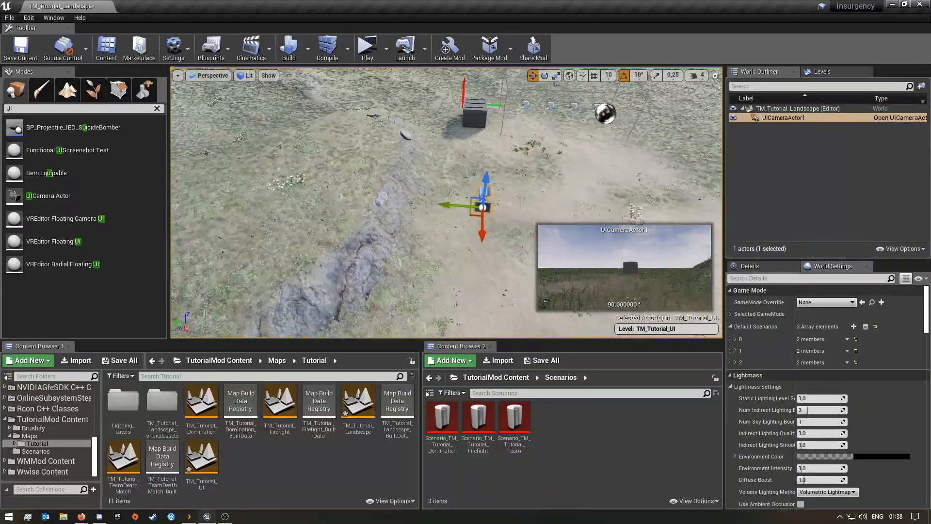
Move the UI camera actor over the rocky ledge onto the grass near the supply crate.
right_drag(366, 247, 340, 250)
key(w)
right_drag(619, 211, 649, 212)
key(s)
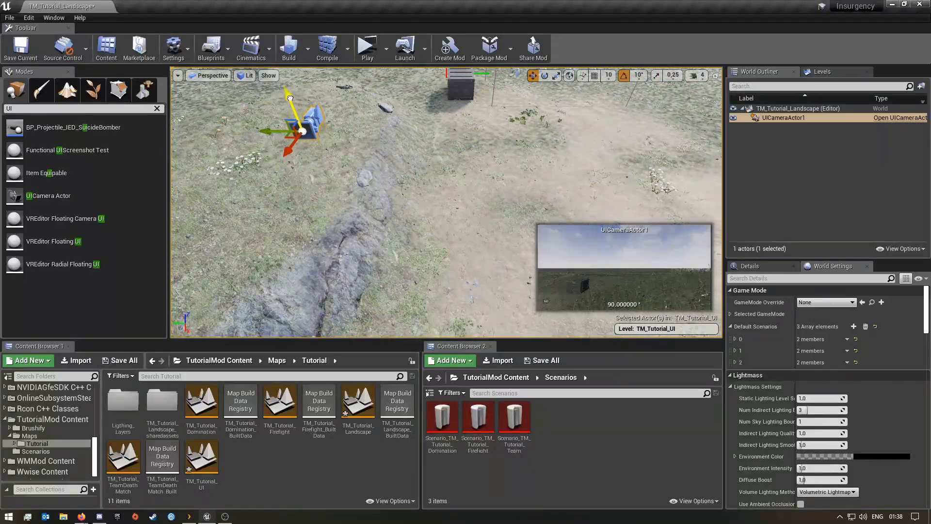
key(w)
right_drag(446, 209, 444, 201)
key(w)
right_drag(446, 203, 480, 228)
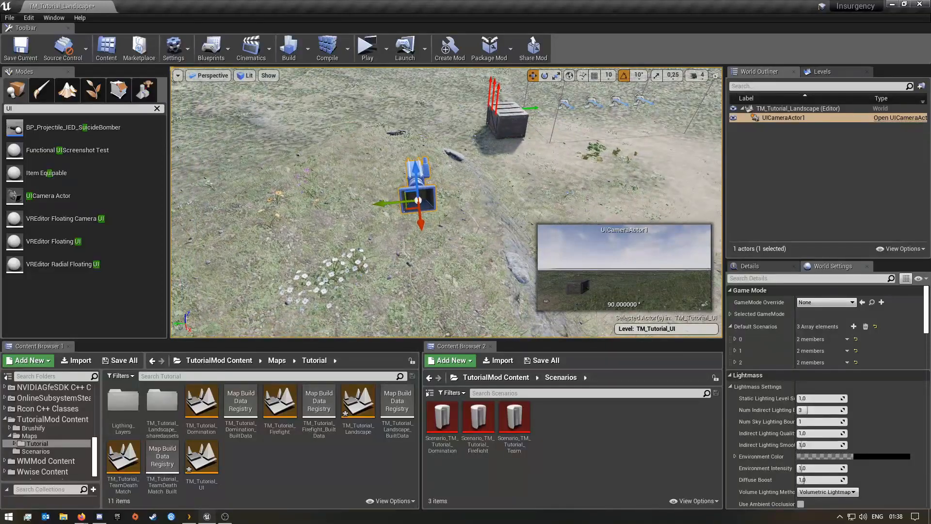
Shift the UI camera actor farther from the ledge and back across the grass beyond the white flowers.
drag(380, 203, 316, 201)
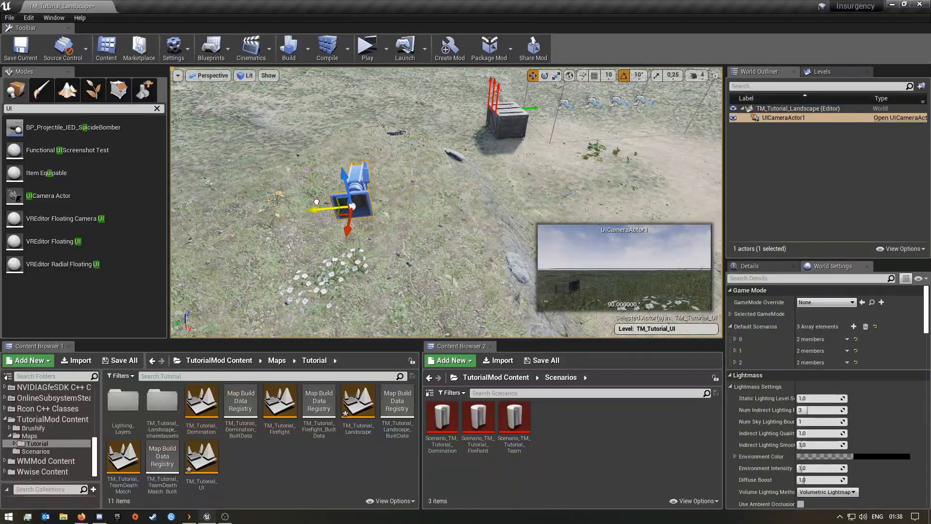
drag(358, 226, 358, 186)
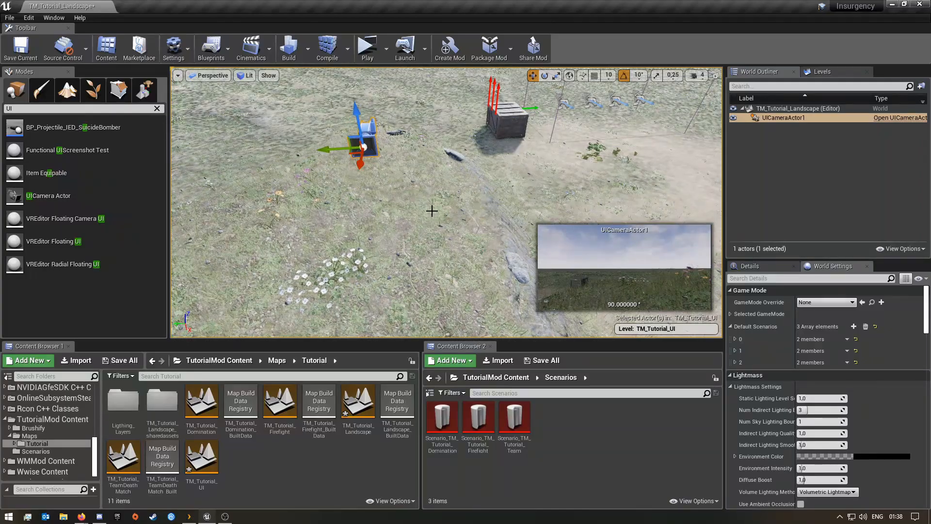
key(w)
right_drag(431, 210, 247, 210)
key(s)
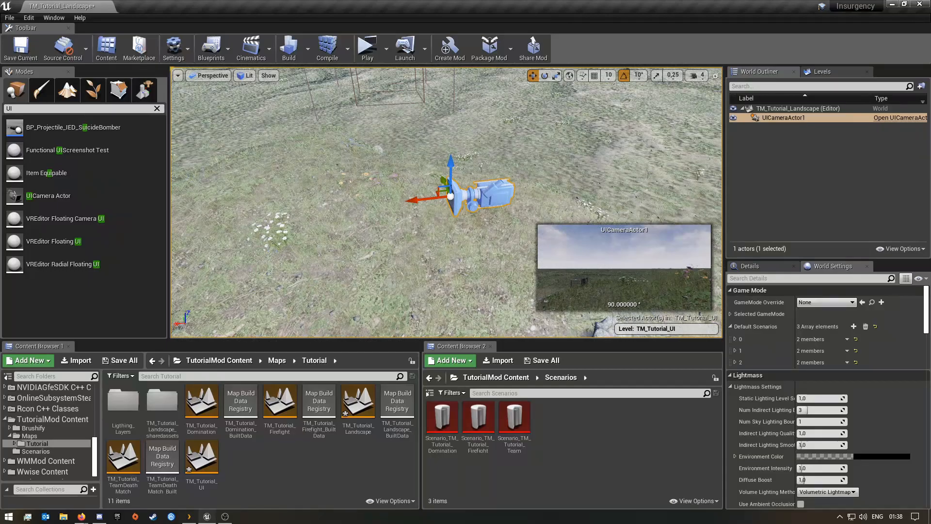
right_drag(247, 210, 260, 211)
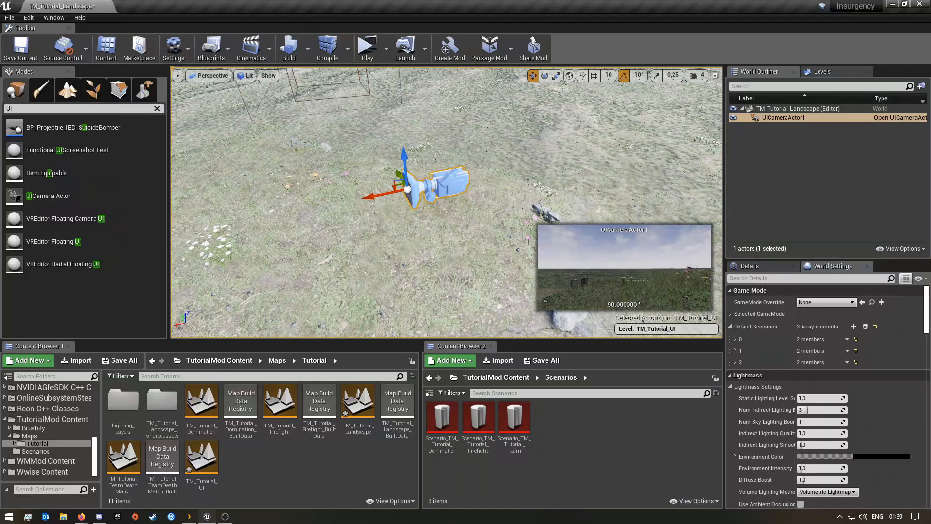
Move the UI camera actor across the grass toward the rocks at the edge of the supply crate area.
key(s)
mouse_move(447, 223)
right_down()
mouse_move(388, 220)
mouse_move(417, 225)
mouse_move(399, 211)
mouse_move(422, 225)
mouse_move(528, 226)
mouse_move(547, 215)
mouse_move(430, 222)
right_up()
key(w)
key(s)
key(w)
key(s)
key(a)
key(e)
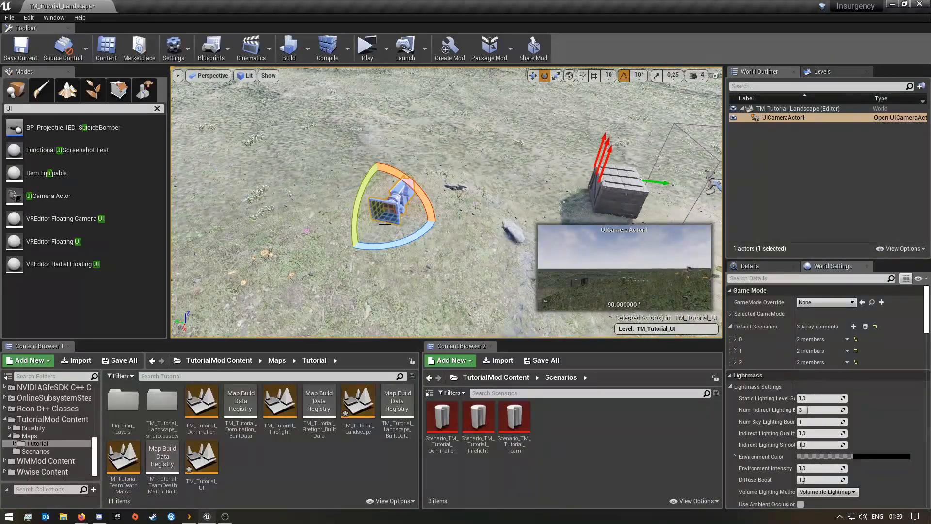
key(w)
drag(379, 191, 402, 223)
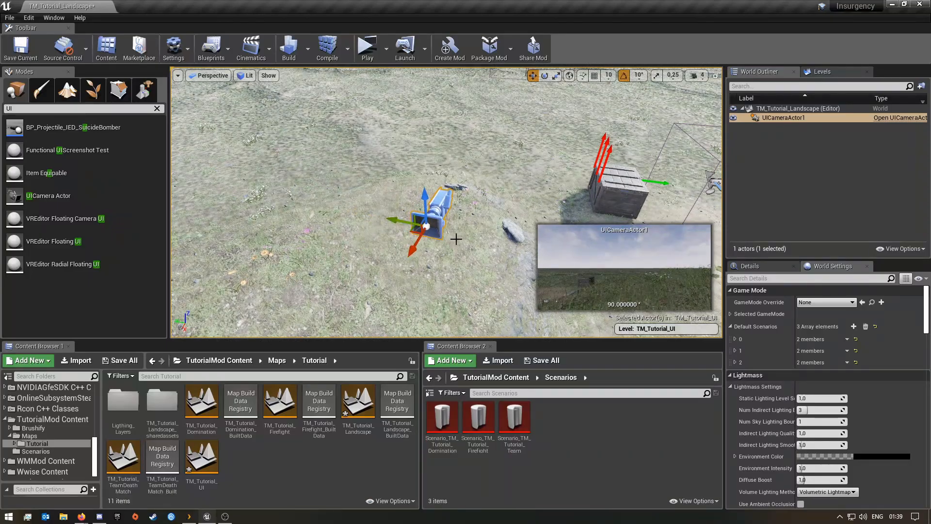
Rotate the UI camera actor about its vertical axis to 100° so that it faces away from the dirt clearing.
right_drag(473, 230, 352, 169)
key(d)
key(w)
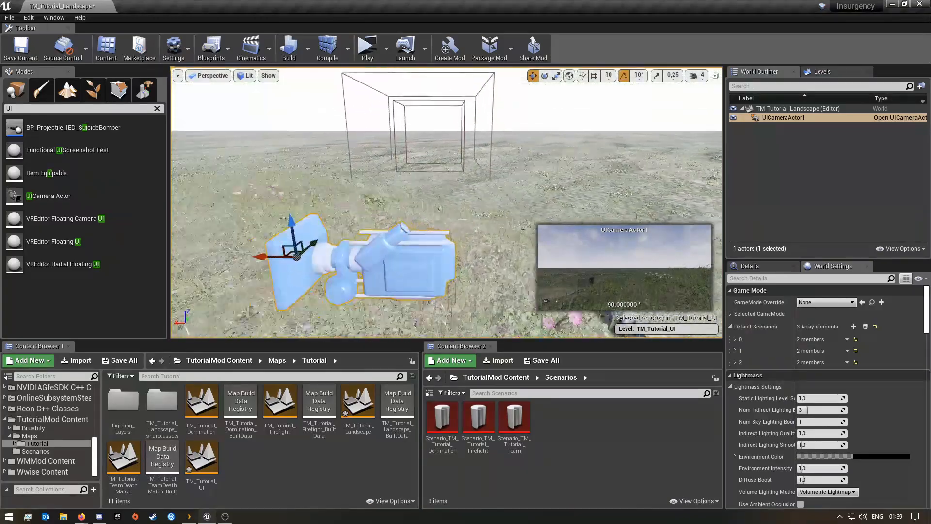
key(s)
right_drag(459, 244, 383, 206)
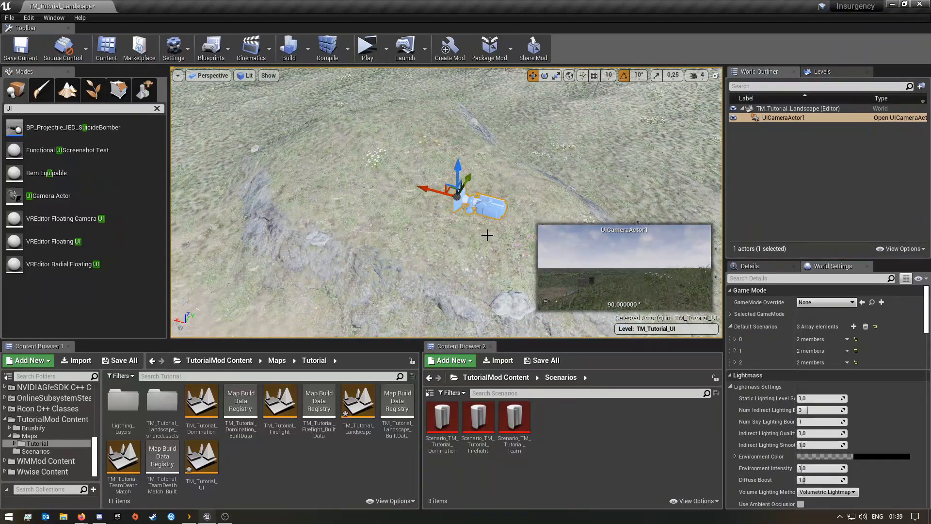
key(e)
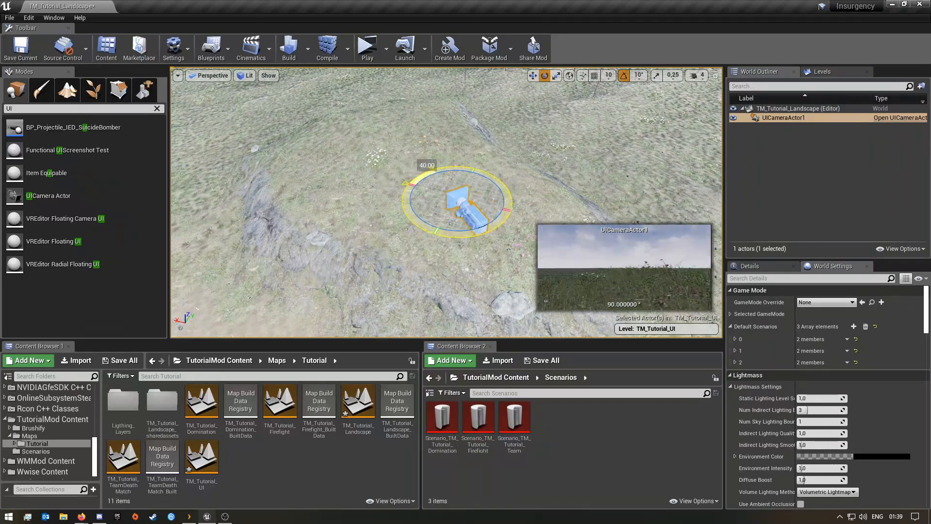
drag(568, 249, 571, 250)
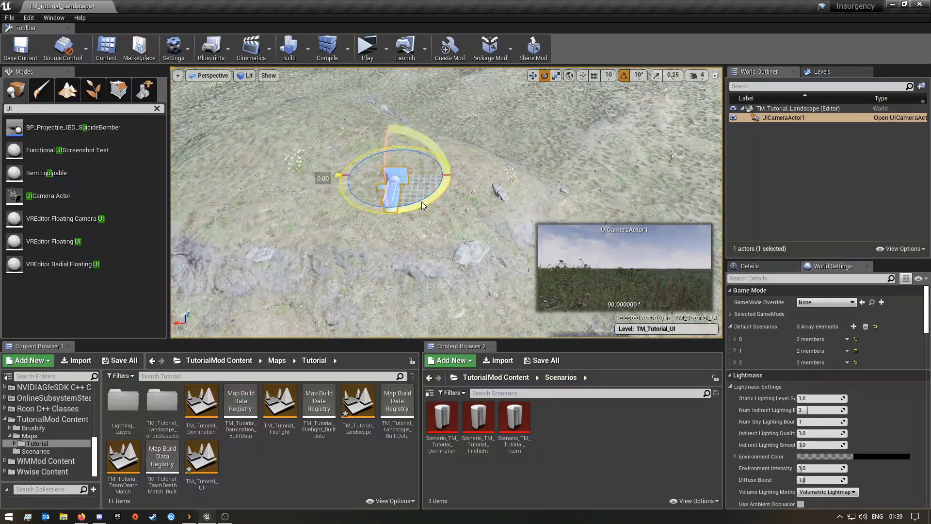
Move the UI camera actor back to the edge of the rocky ledge and display its details.
right_drag(440, 217, 310, 218)
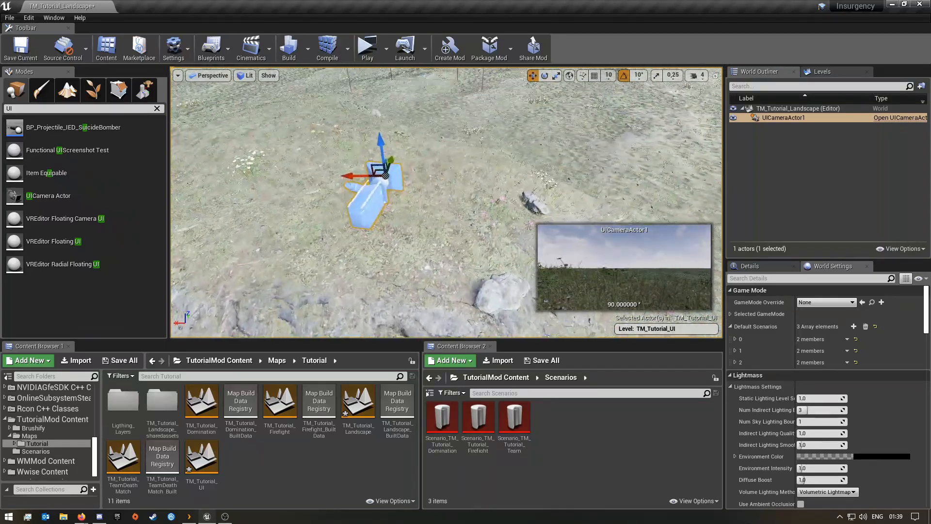
right_drag(440, 217, 361, 213)
drag(380, 116, 357, 180)
right_drag(357, 179, 572, 138)
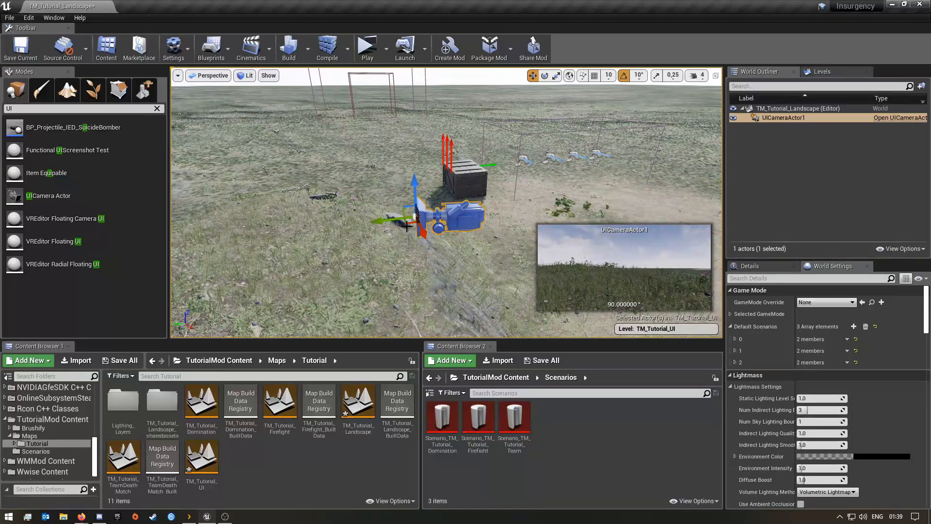
click(756, 265)
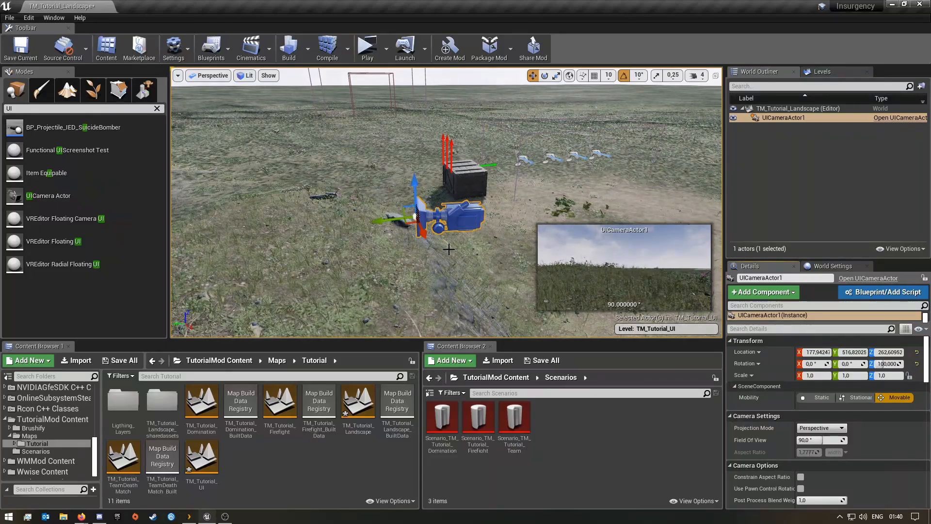
Duplicate the UI camera actor along the rocky ledge, about 129 units from the original in X.
mouse_move(429, 225)
right_down()
mouse_move(429, 244)
mouse_move(373, 267)
mouse_move(388, 281)
mouse_move(466, 276)
mouse_move(397, 231)
mouse_move(412, 229)
mouse_move(419, 213)
mouse_move(427, 240)
right_up()
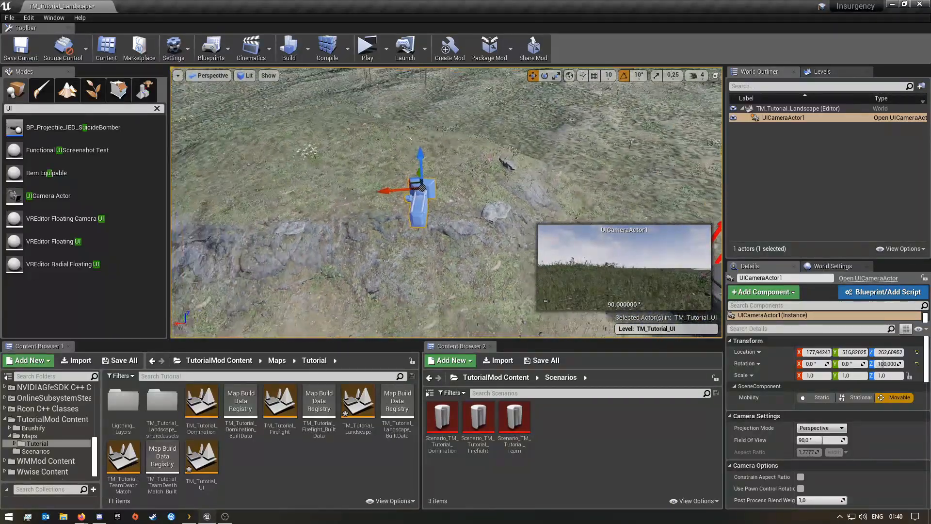
alt+drag(392, 191, 318, 195)
right_drag(383, 223, 417, 247)
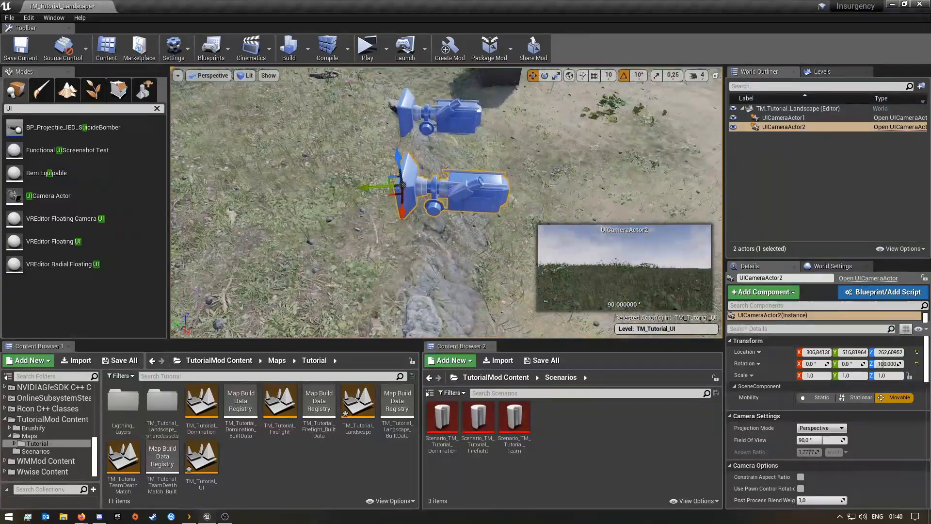
Switch the transform gizmo to local space and nudge the duplicate camera slightly farther along the ledge from the original.
click(569, 75)
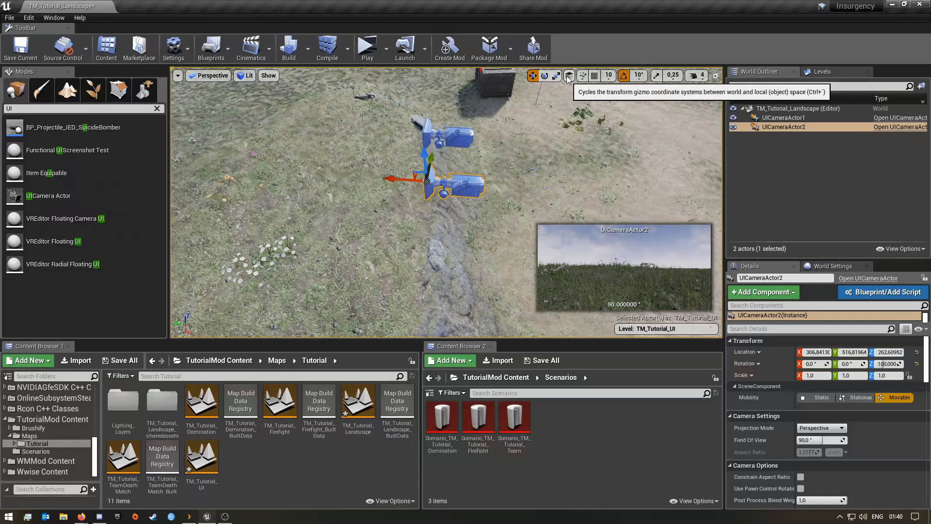
right_drag(519, 118, 533, 121)
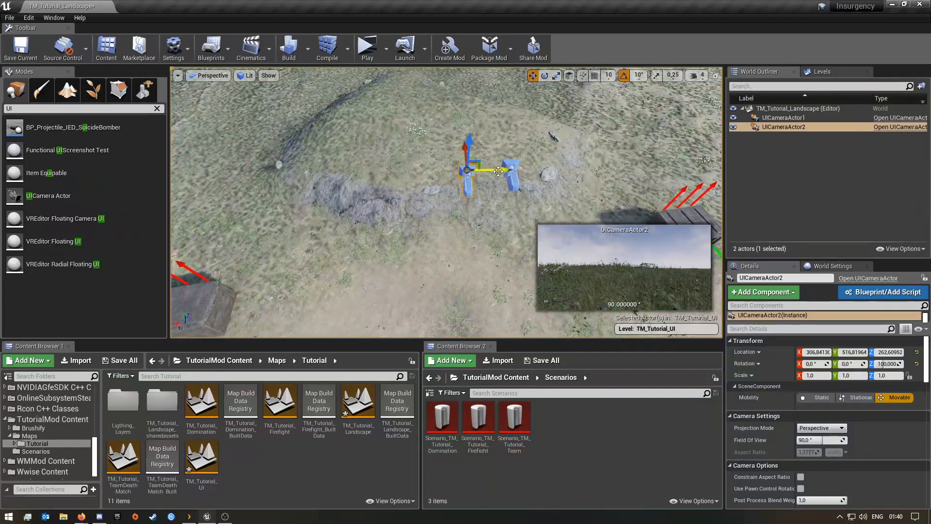
drag(498, 171, 494, 170)
right_drag(485, 194, 451, 209)
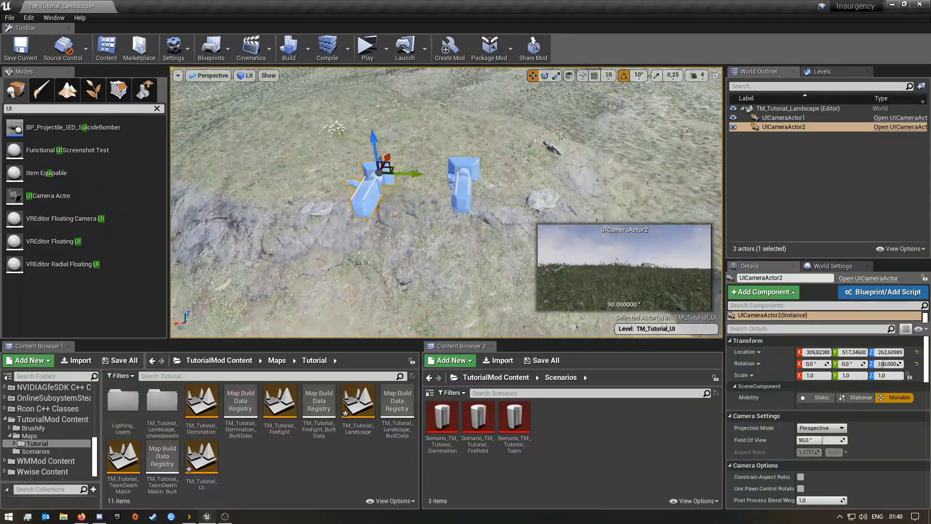
Rotate the duplicate camera about its vertical axis to 10° and move it slightly forward to about X 323.8, Y 531.9.
right_drag(475, 288, 451, 301)
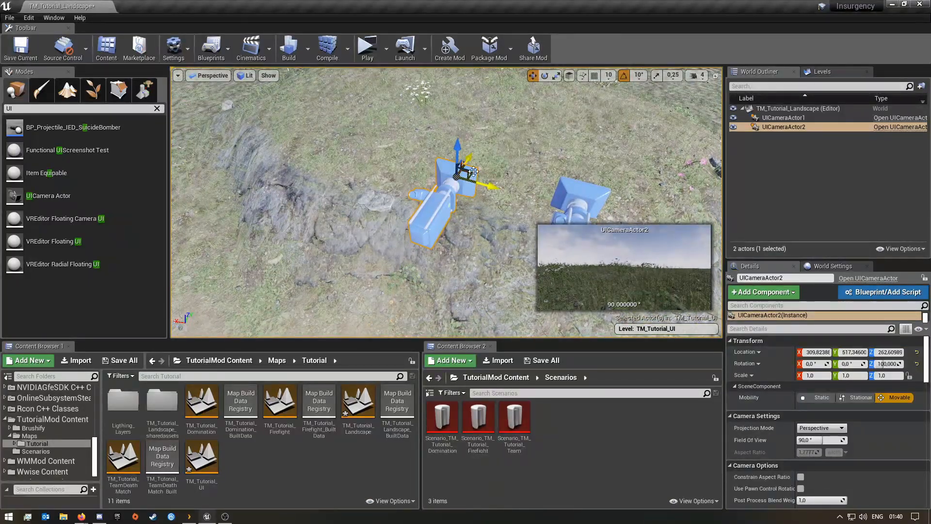
drag(470, 201, 427, 209)
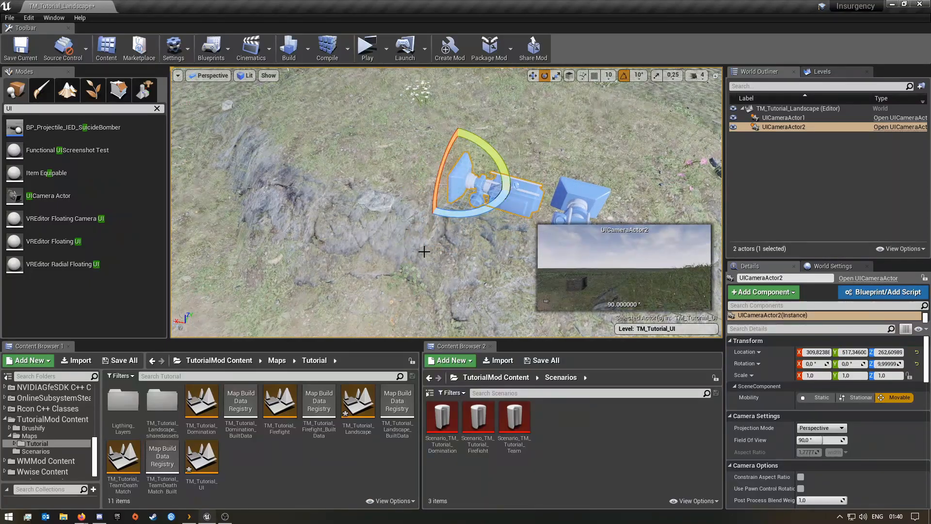
key(w)
right_drag(424, 251, 400, 184)
drag(406, 189, 389, 157)
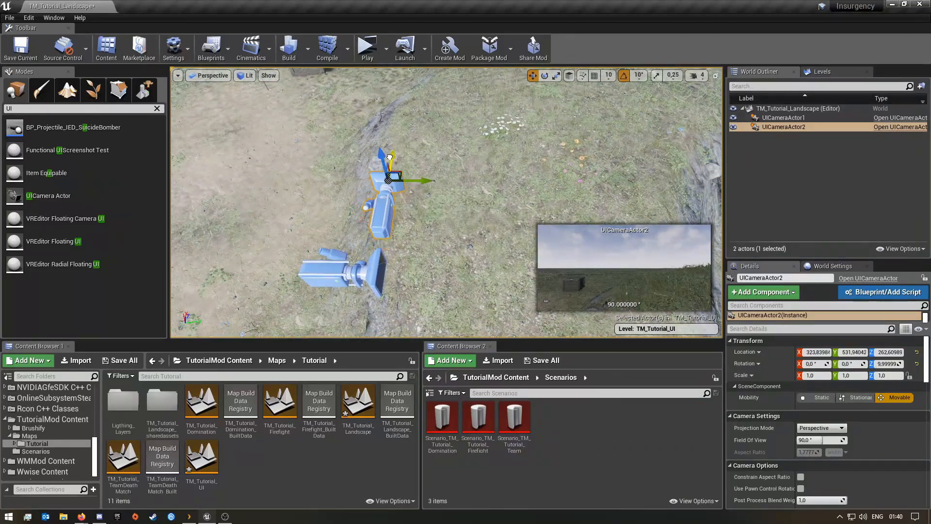
right_drag(420, 249, 471, 179)
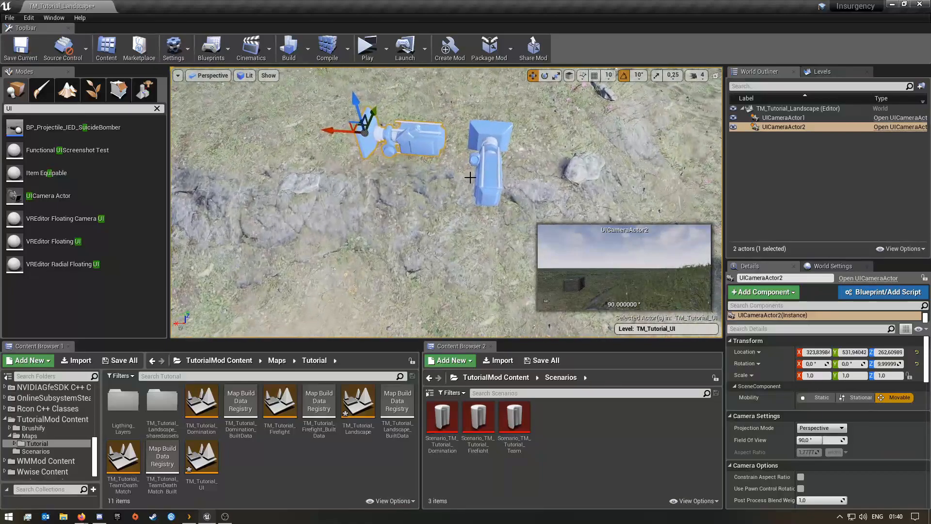
Select the original UI camera actor and rename it UICameraActor_Team1.
click(486, 181)
right_drag(445, 252, 451, 229)
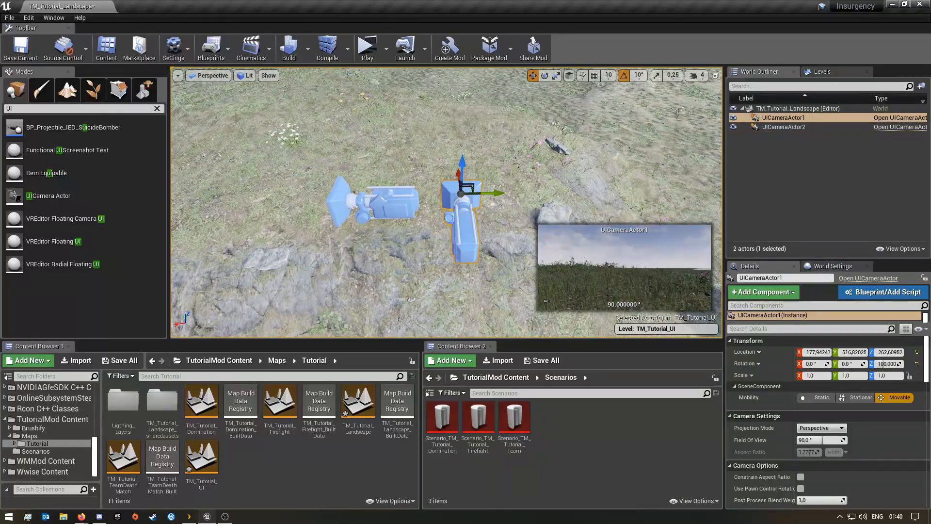
click(383, 199)
right_drag(415, 269, 340, 248)
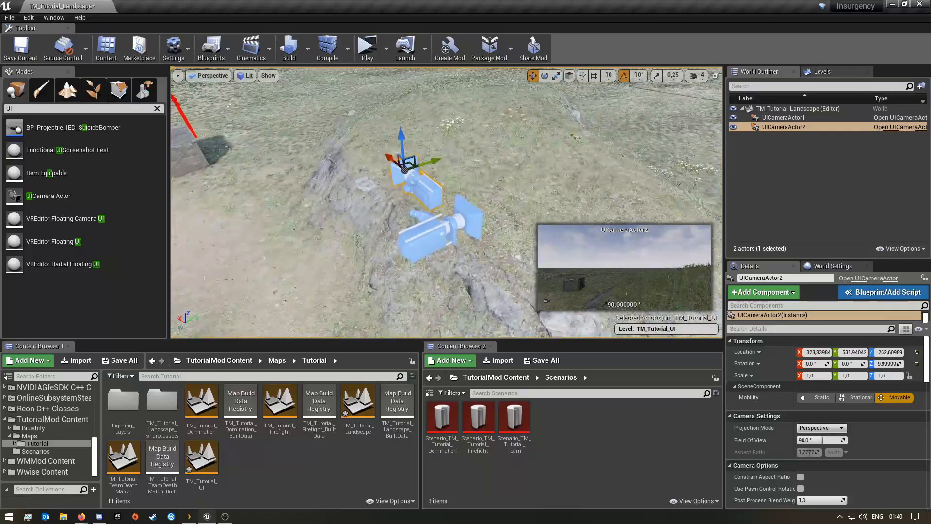
click(446, 230)
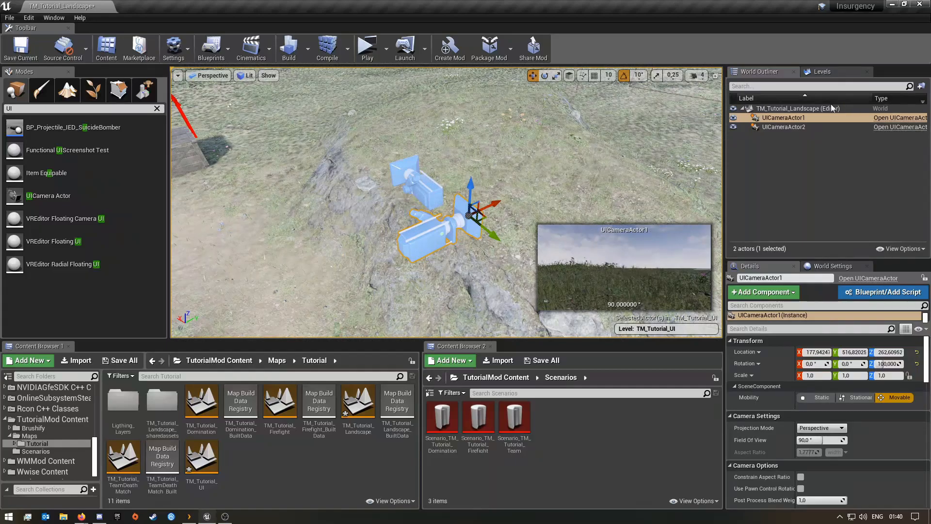
click(818, 117)
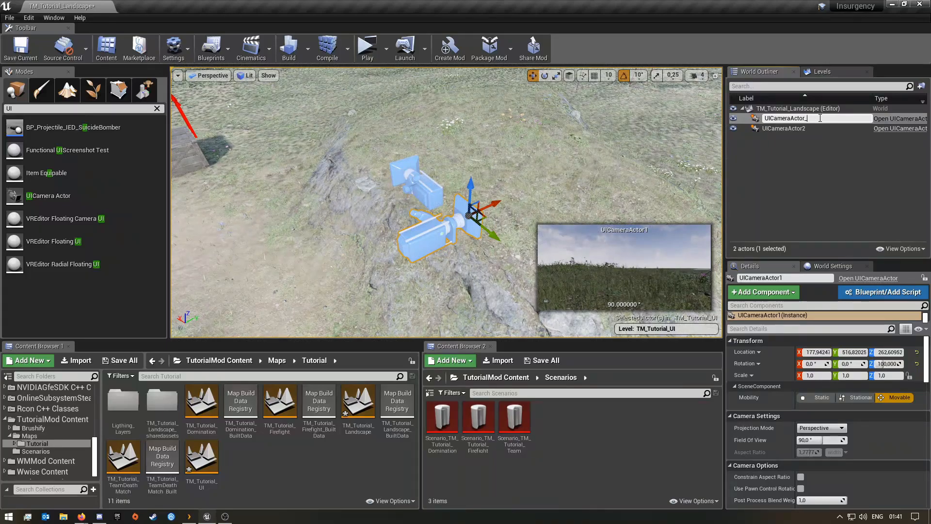
text(_Team1)
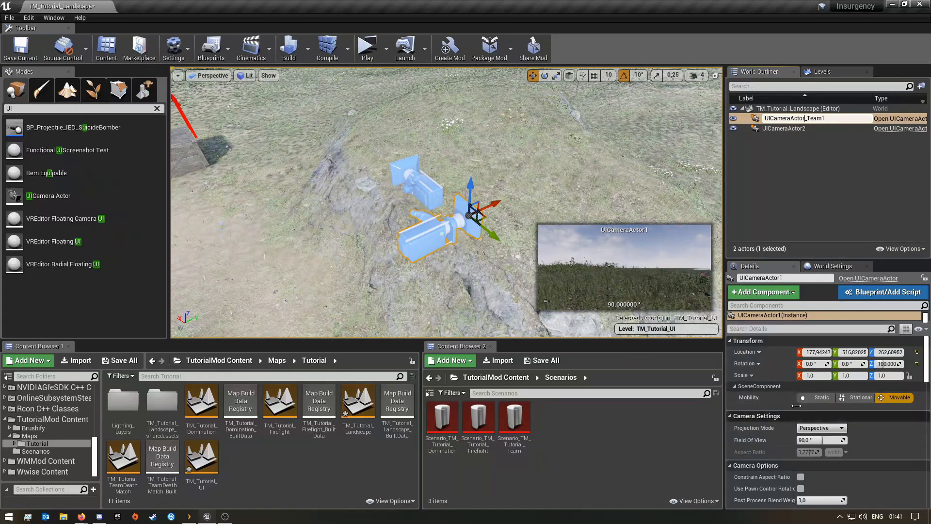
click(824, 168)
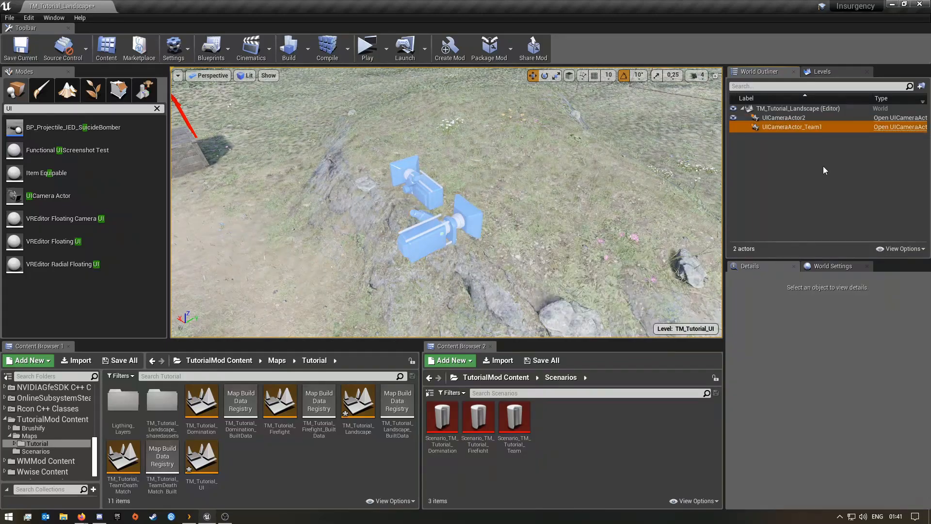
Rename the duplicate camera actor as UICameraActor2_Team1.
click(791, 119)
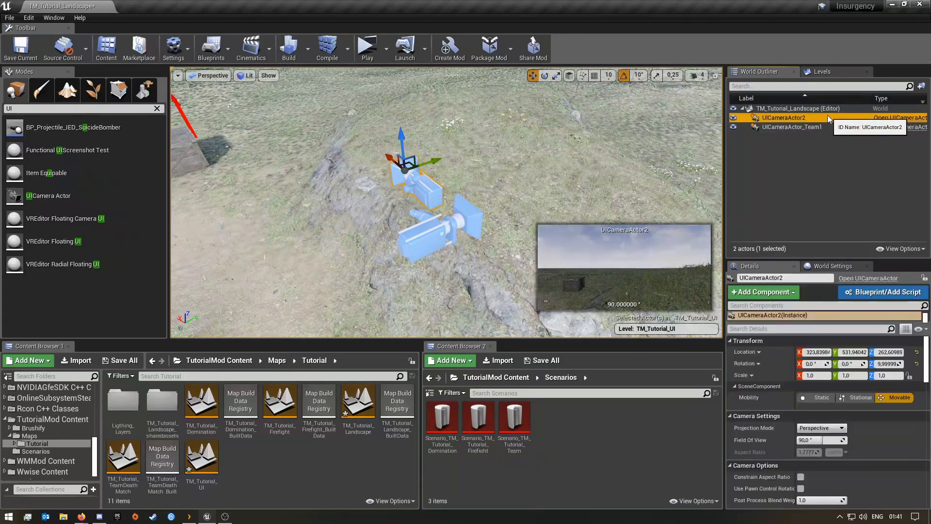
click(827, 116)
key(BackSpace)
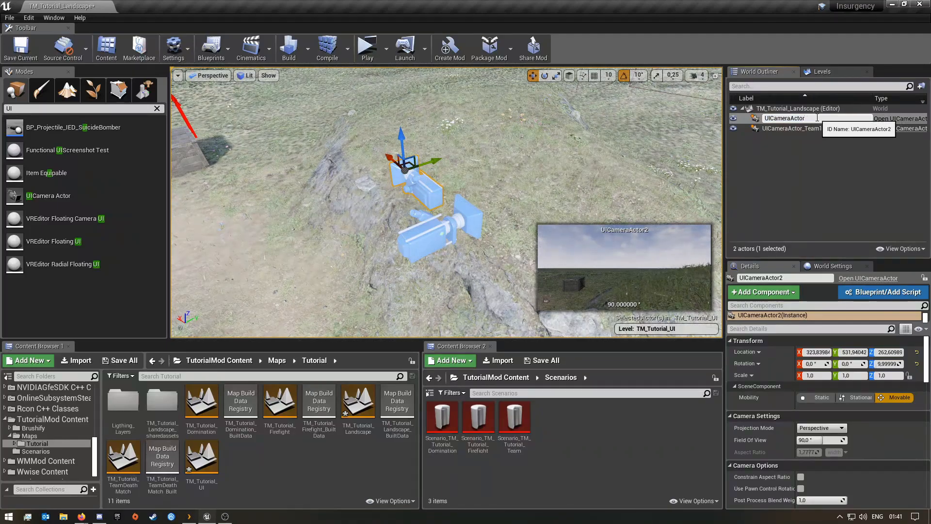
text(2_Team1)
key(Return)
click(816, 167)
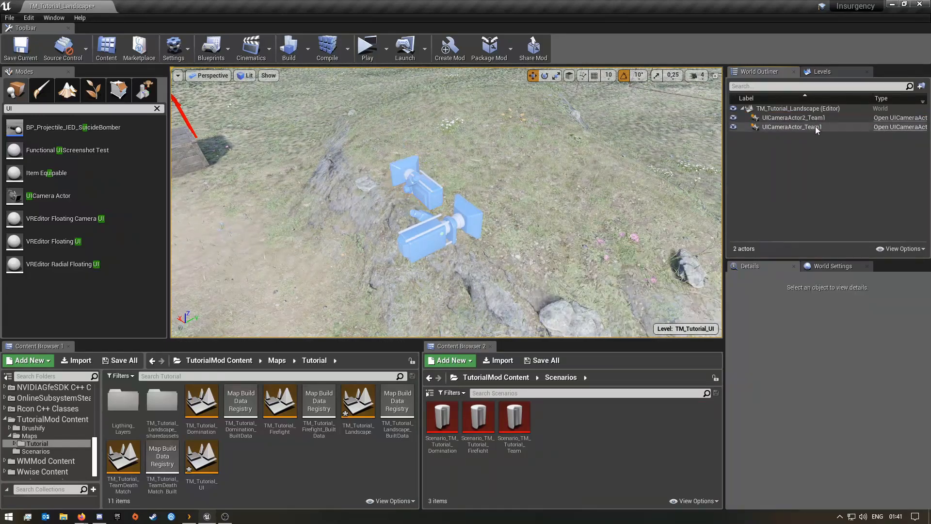
Examine the UI Camera options and relative actor location of UICameraActor_Team1, including the Soldier Camera setting.
click(809, 127)
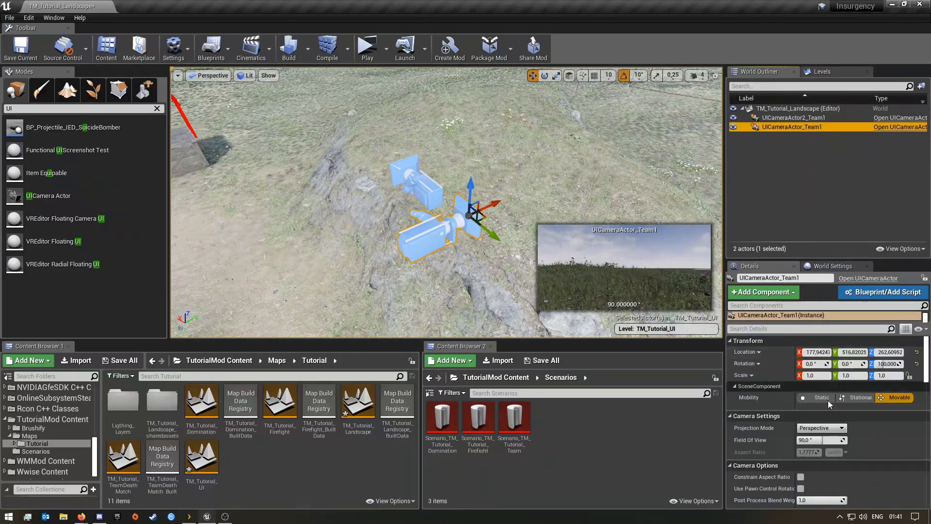
scroll(796, 407, down, 4)
scroll(773, 422, up, 4)
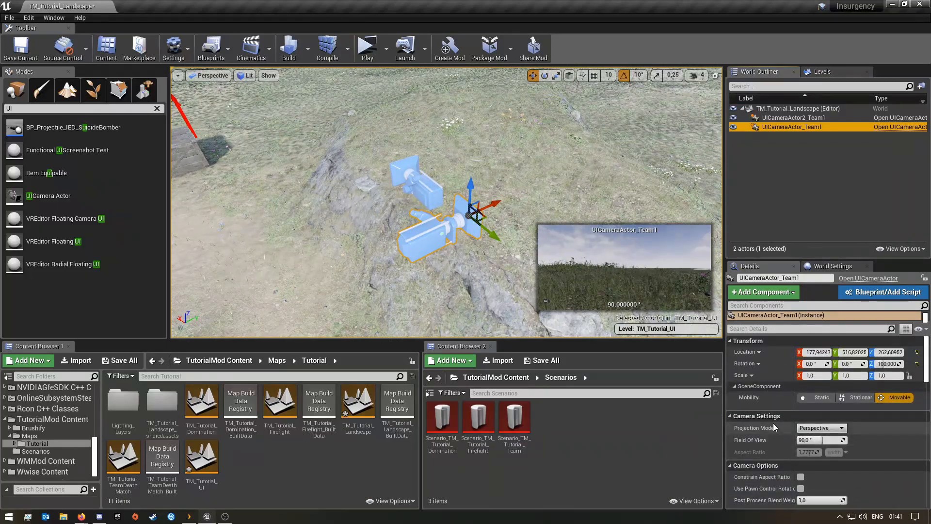
scroll(772, 423, down, 5)
scroll(774, 422, down, 5)
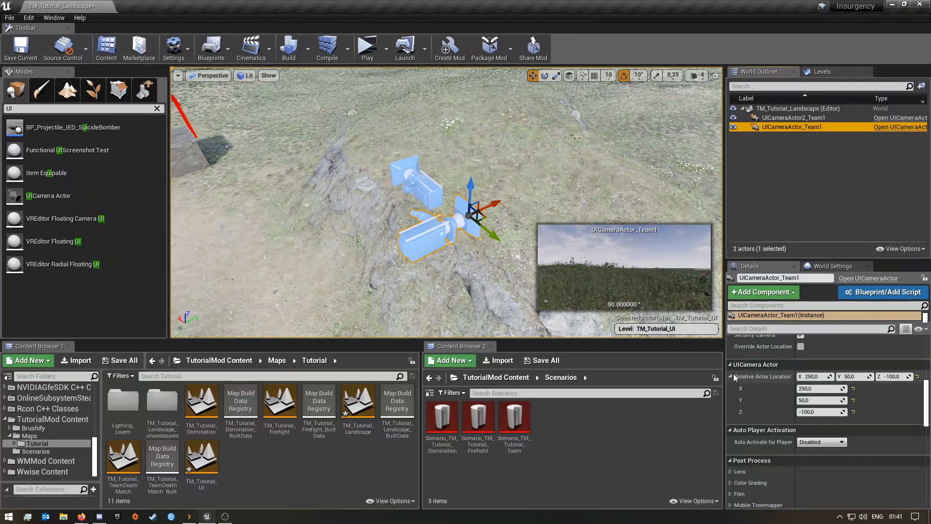
scroll(780, 405, up, 3)
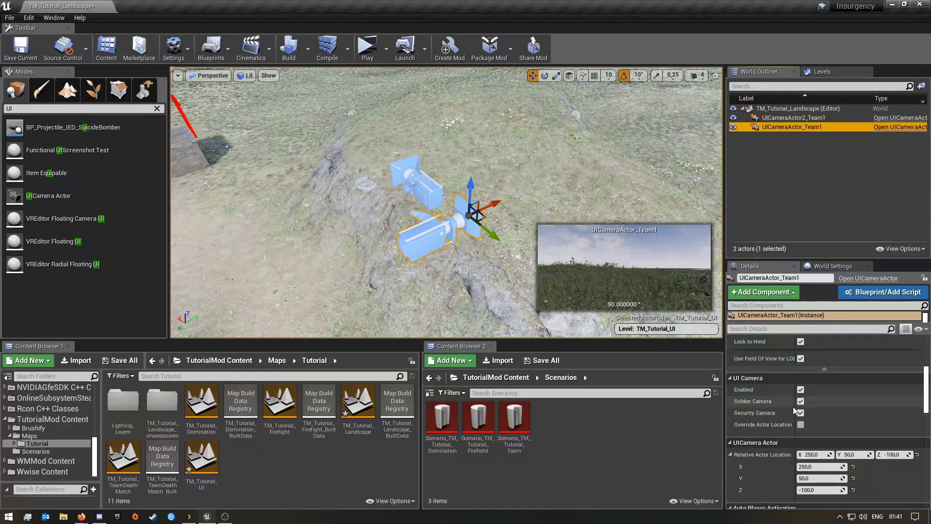
drag(795, 406, 808, 406)
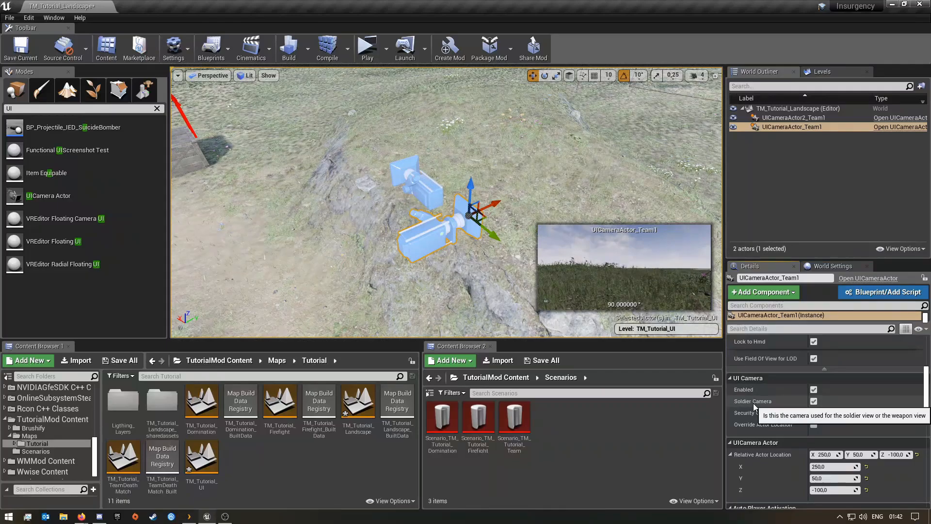
drag(806, 403, 798, 403)
click(805, 402)
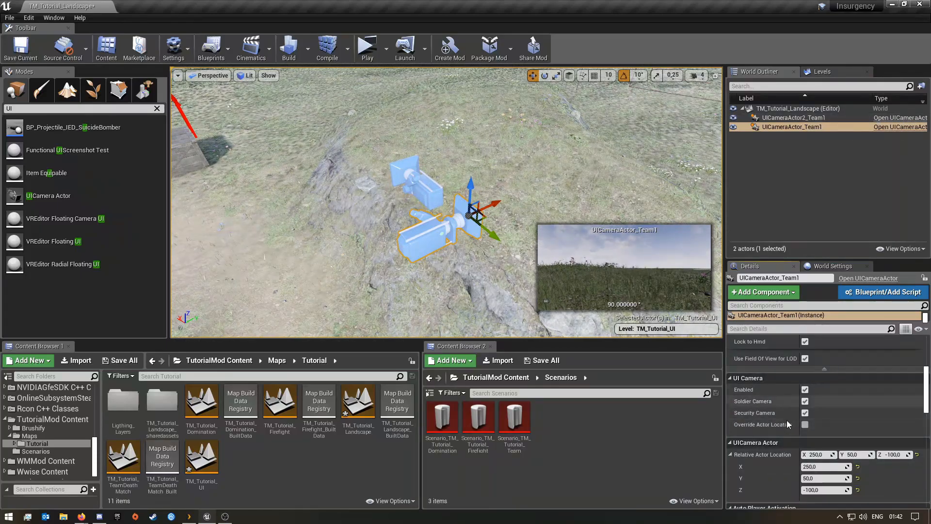
Disable the Soldier Camera option on UICameraActor2_Team1.
click(792, 118)
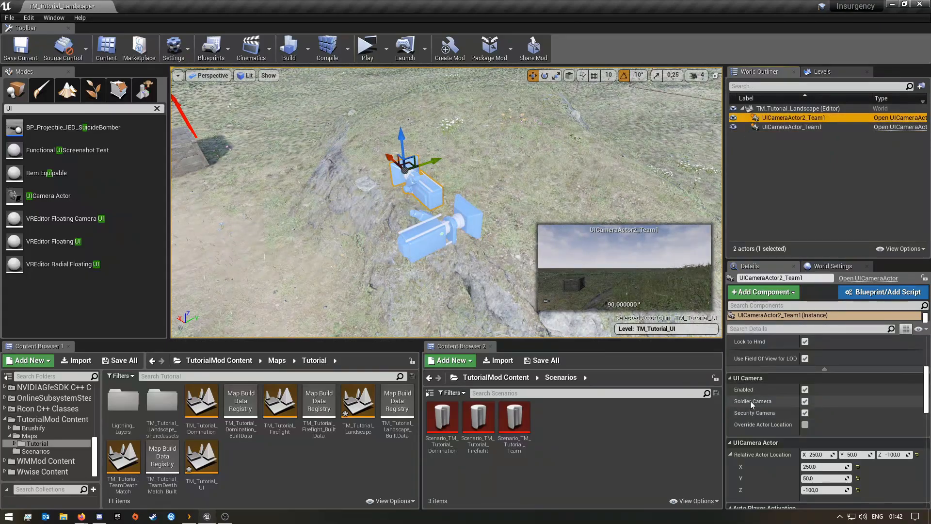
click(805, 401)
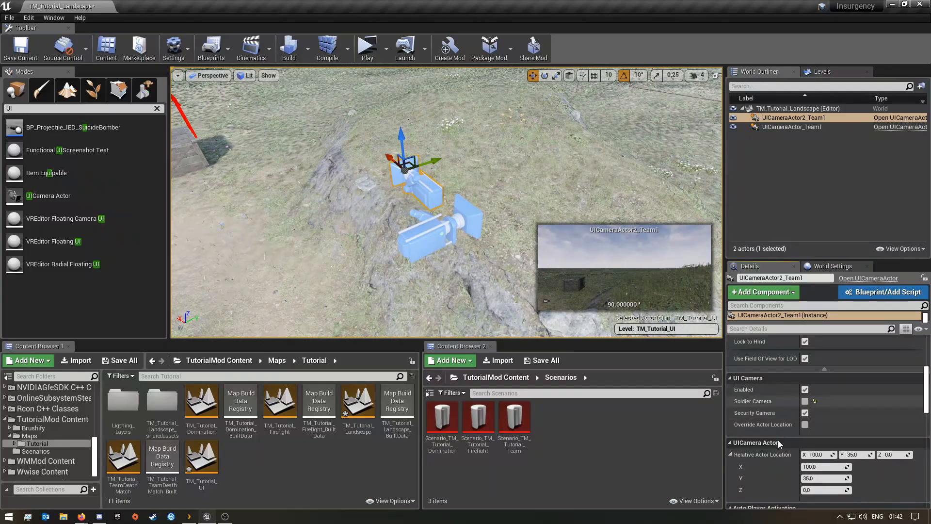
Save the modified TM_Tutorial_Landscape and TM_Tutorial_UI levels and clear the selection.
click(120, 360)
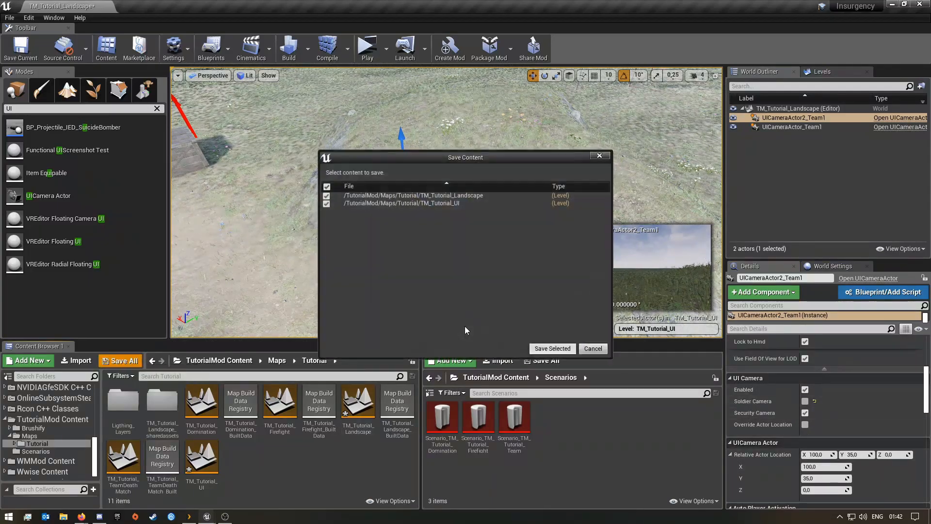
click(551, 350)
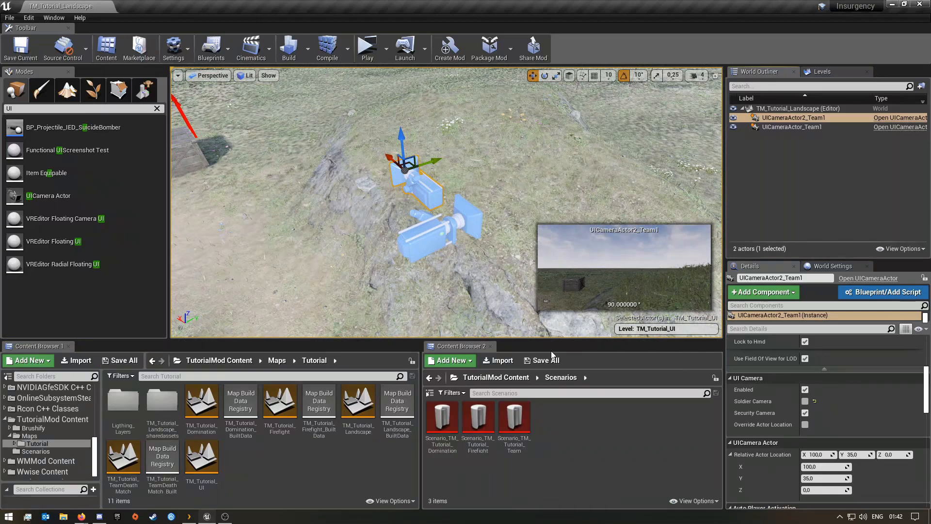
click(496, 185)
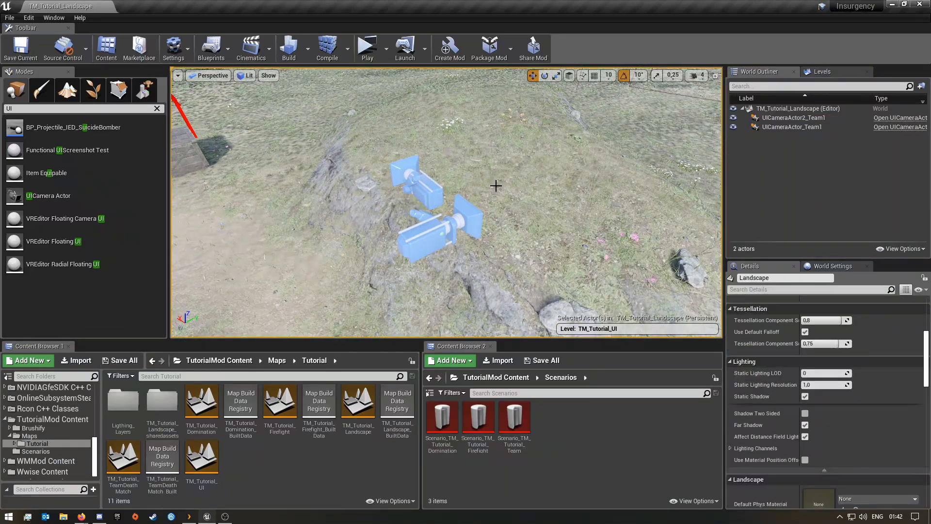
key(Escape)
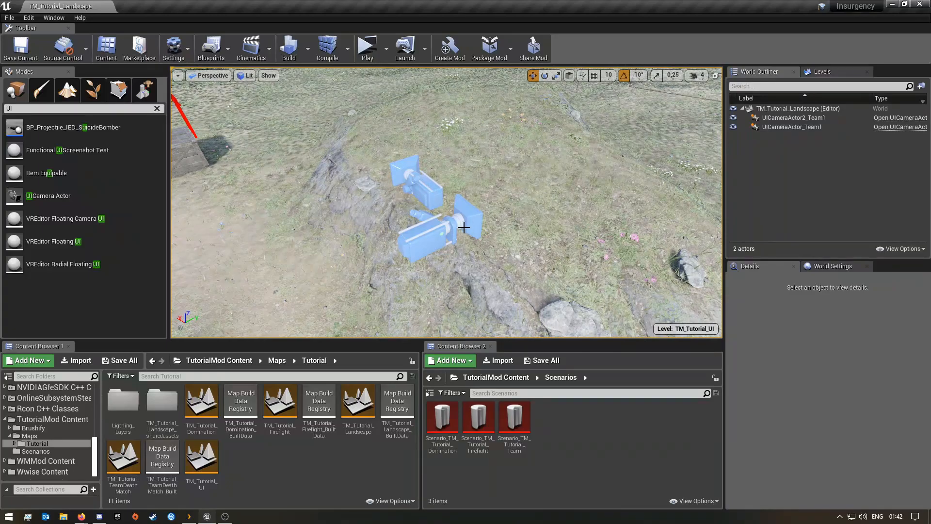
Duplicate UICameraActor_Team1 and UICameraActor2_Team1 together to create the Team2 camera actors.
click(464, 227)
click(427, 188)
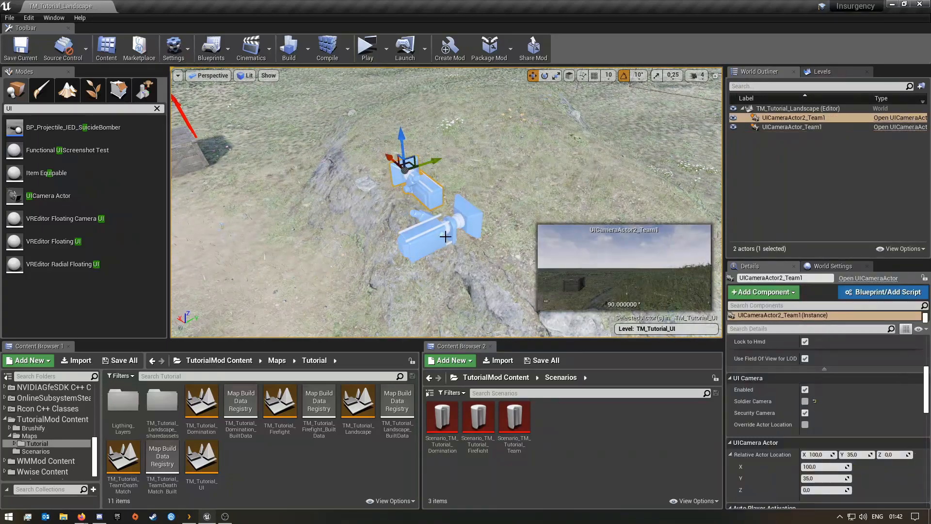
click(445, 236)
click(834, 163)
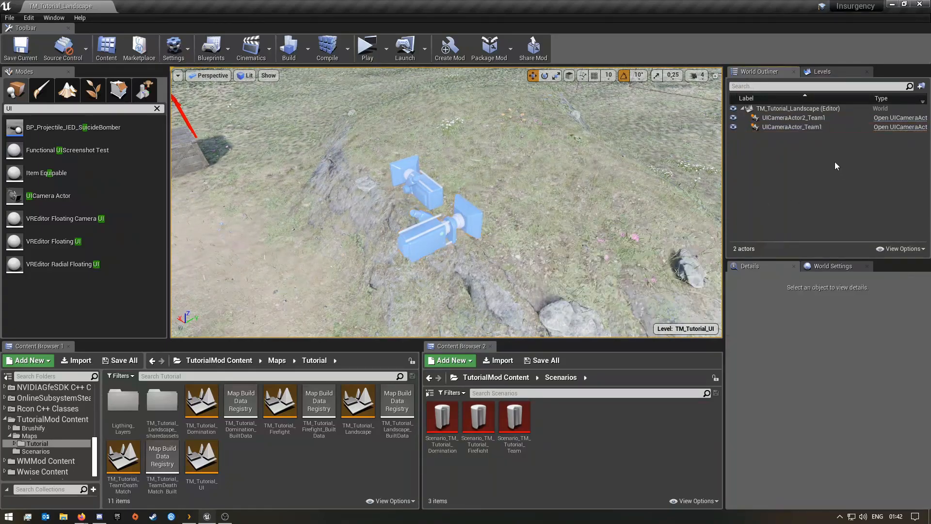
click(798, 129)
shift+click(800, 120)
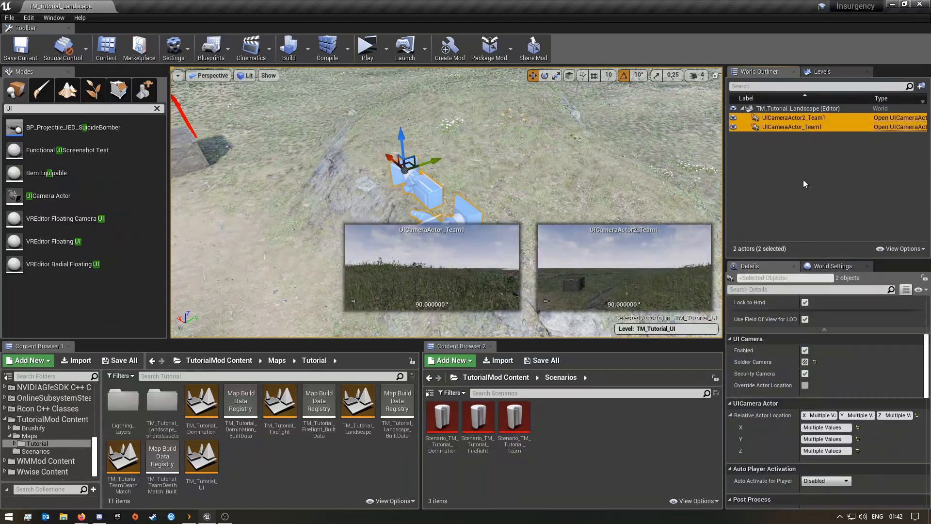
key(ctrl+w)
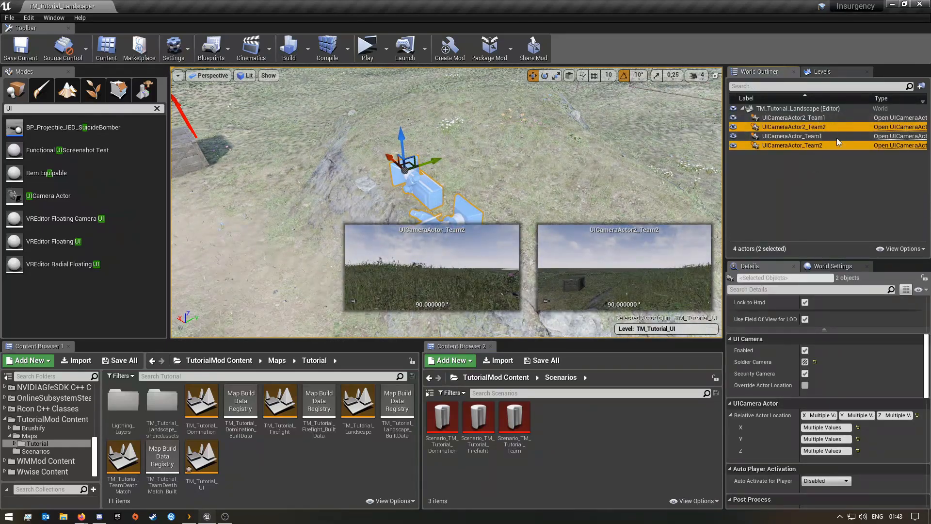
click(826, 182)
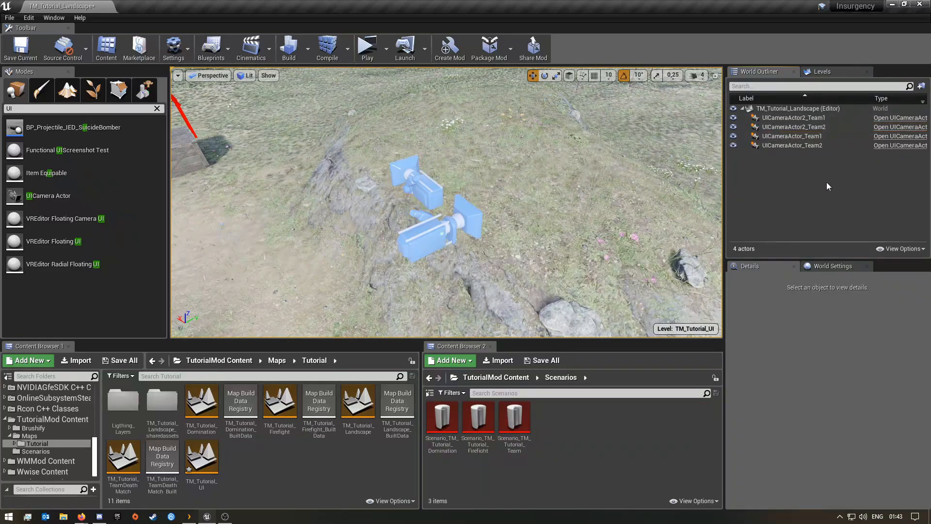
Group UICameraActor2_Team1 and UICameraActor_Team1 in a new World Outliner folder.
click(810, 128)
click(824, 118)
ctrl+click(802, 136)
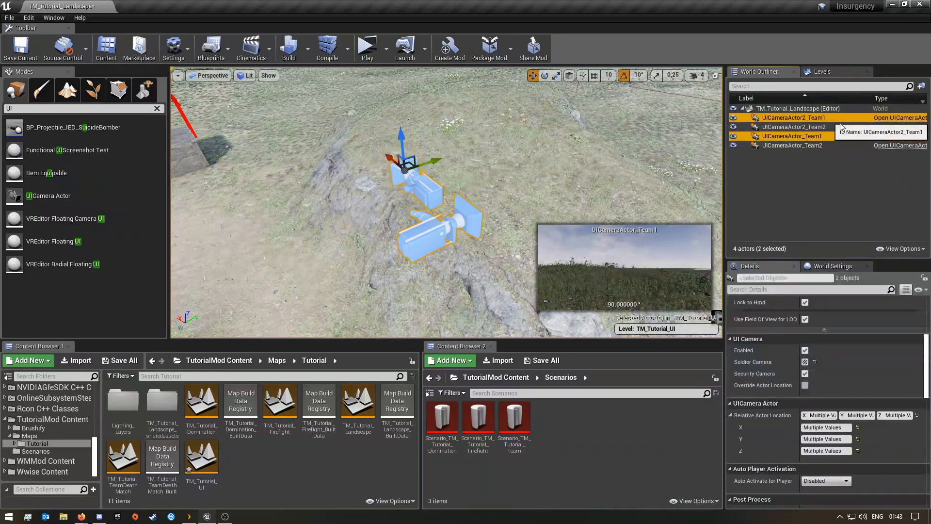
click(921, 86)
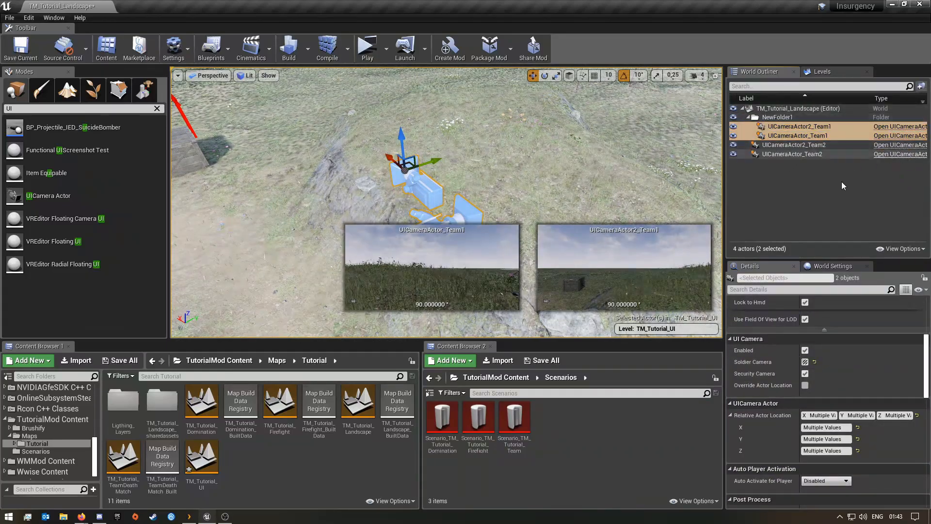
Rename the folder holding the Team1 cameras as UI_Team1.
click(801, 118)
click(793, 117)
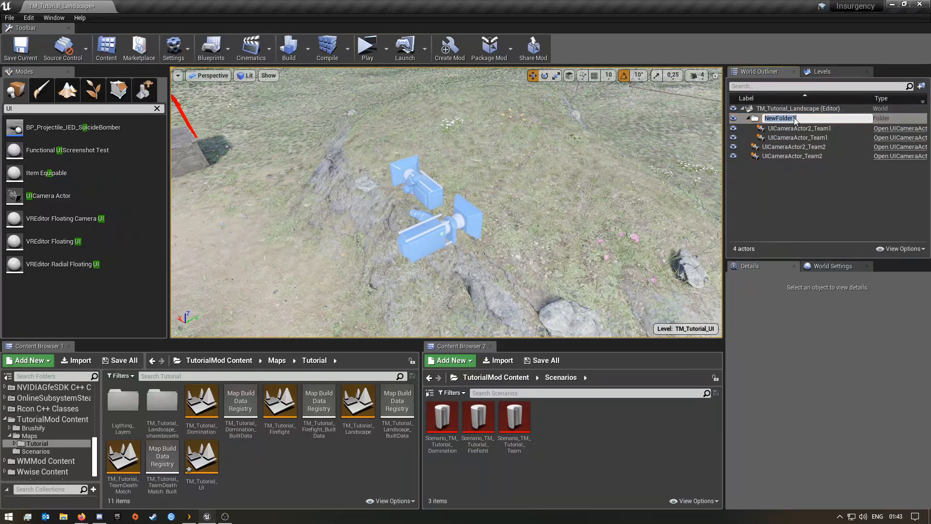
text(Team1)
key(BackSpace)
key(BackSpace)
key(BackSpace)
key(BackSpace)
key(BackSpace)
text(UI)
text(_Team1)
key(Return)
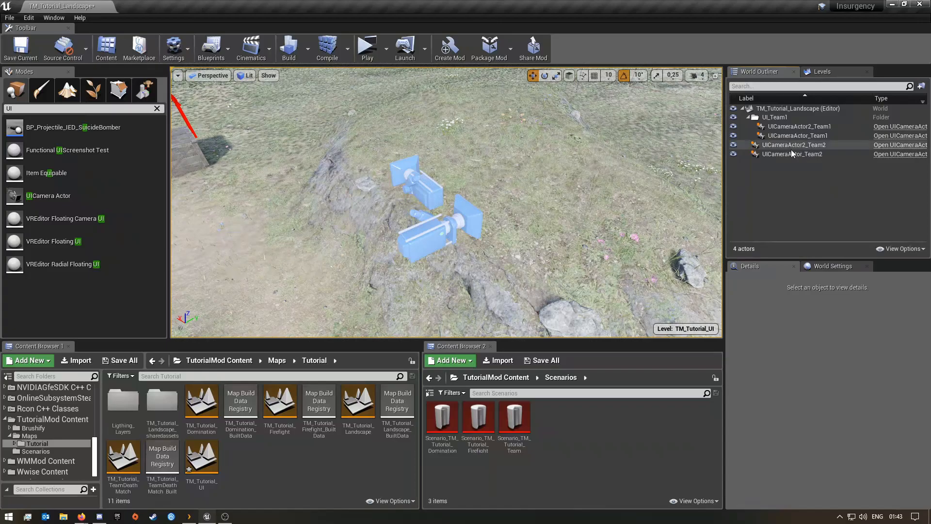
Group UICameraActor_Team2 and UICameraActor2_Team2 in a new folder named UI_Team2.
click(802, 154)
ctrl+click(795, 144)
click(920, 86)
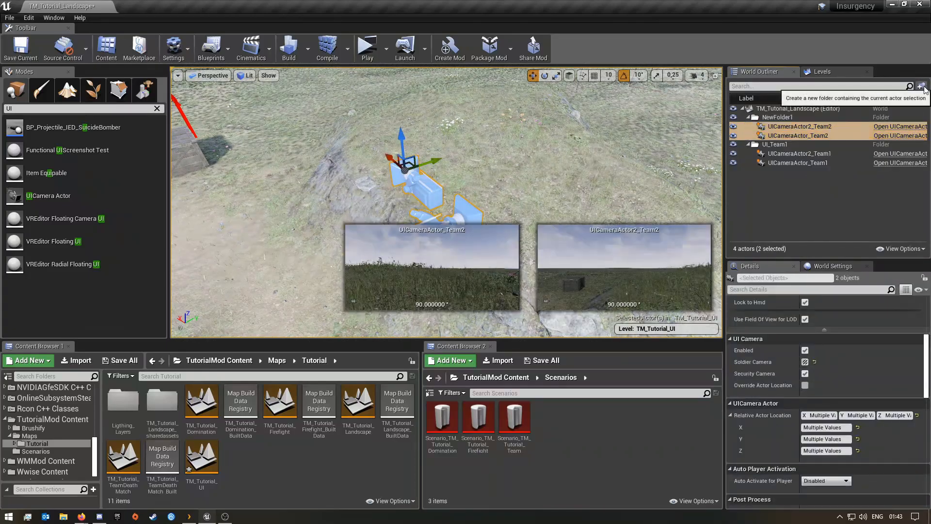
click(796, 117)
click(796, 116)
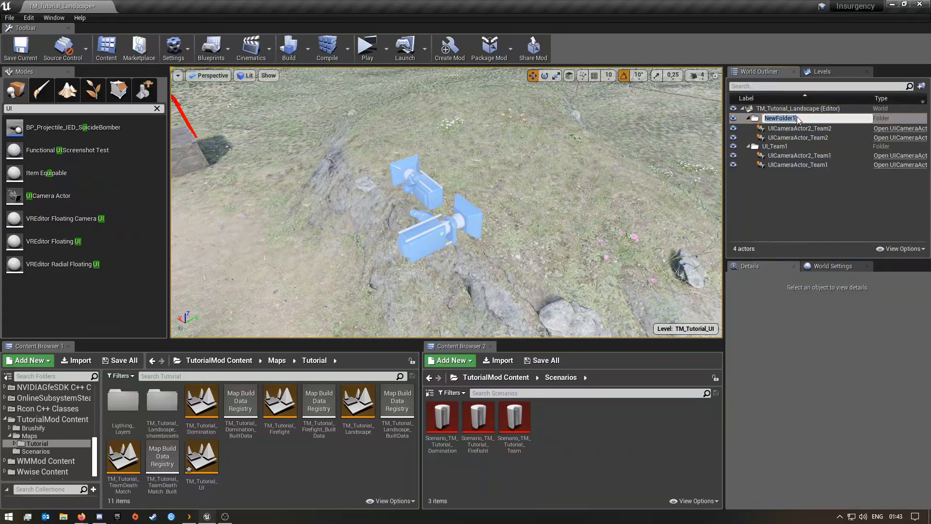
text(UI_Team1)
key(BackSpace)
text(2)
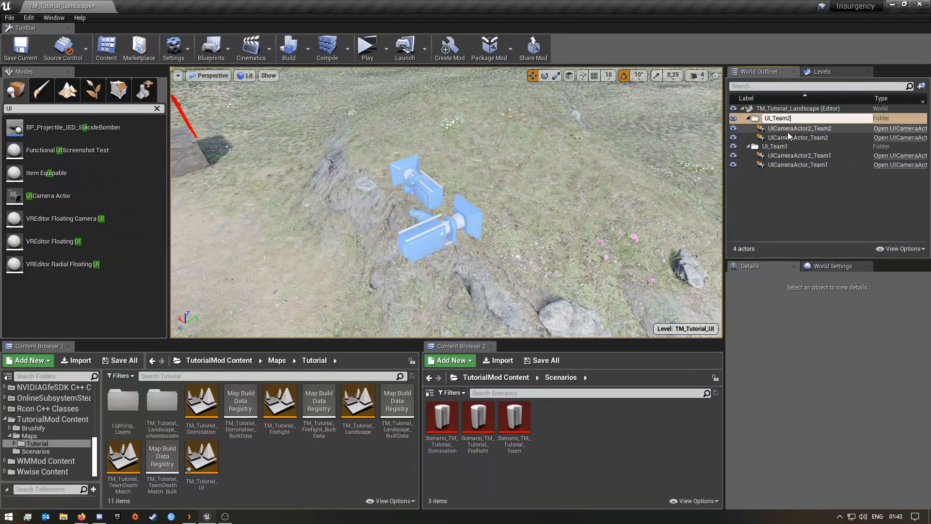
key(Return)
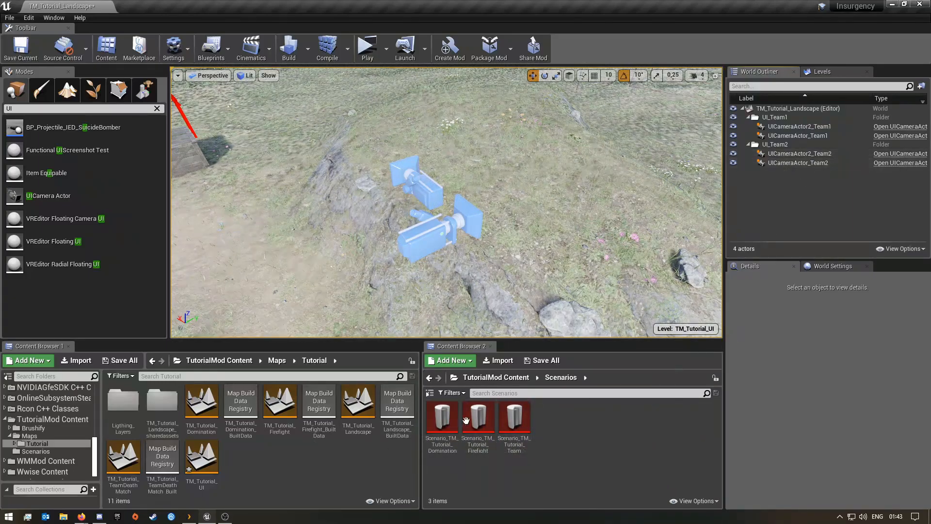
Save the modified TM_Tutorial_UI level.
click(120, 360)
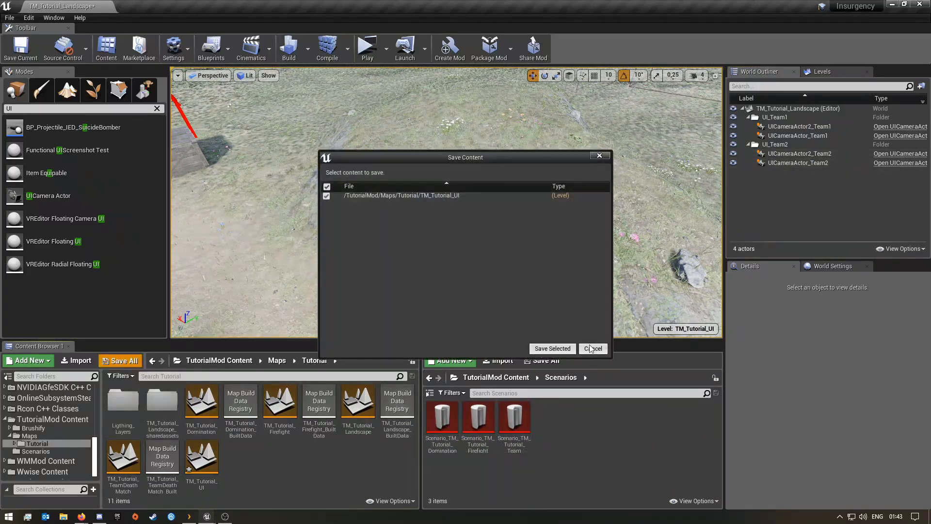
click(551, 349)
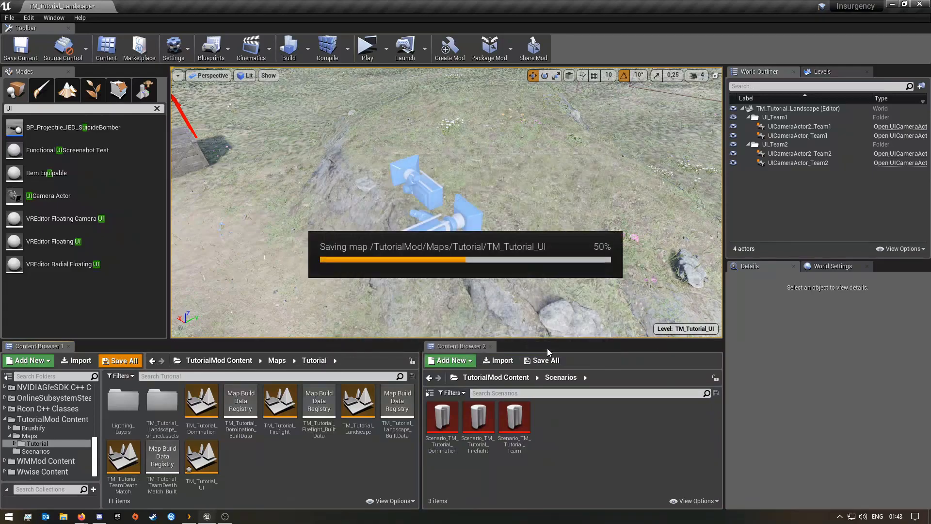
click(808, 153)
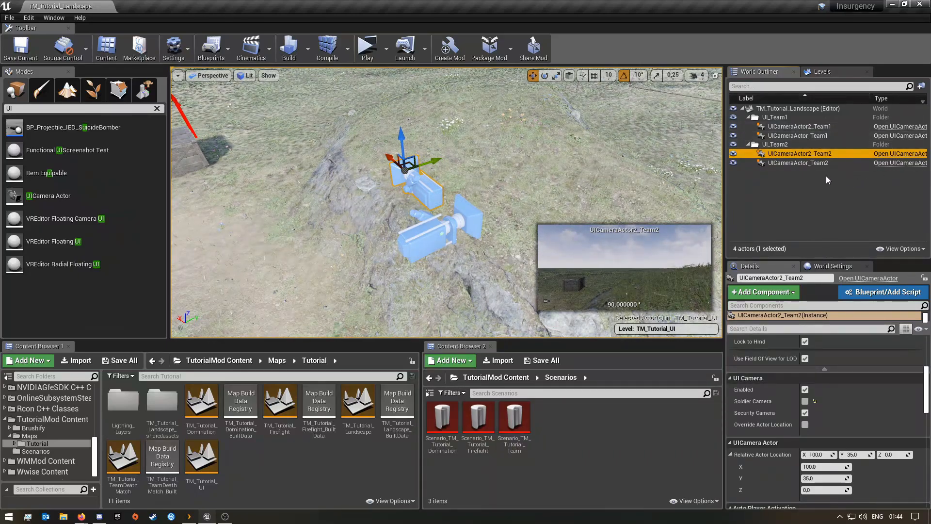
click(801, 192)
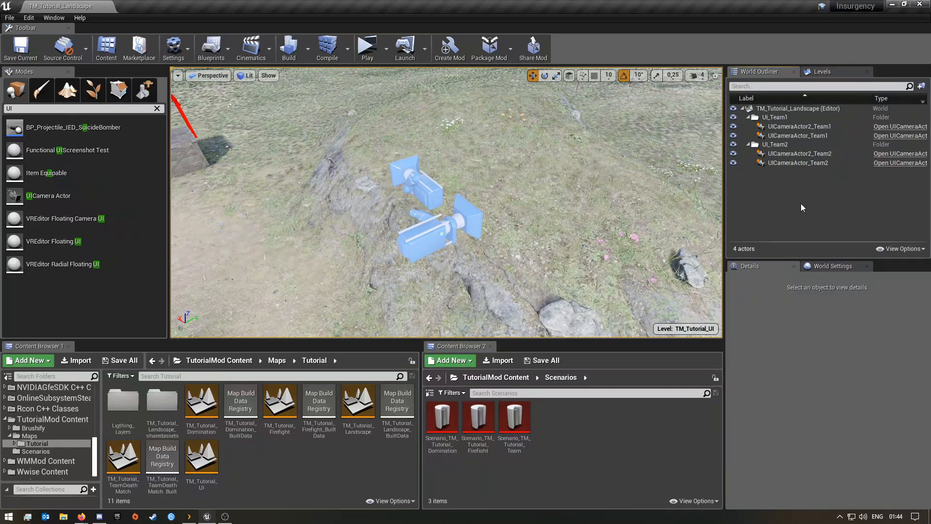
Disable the Security Camera option on UICameraActor2_Team2 and UICameraActor_Team2, and save the TM_Tutorial_UI level.
click(811, 153)
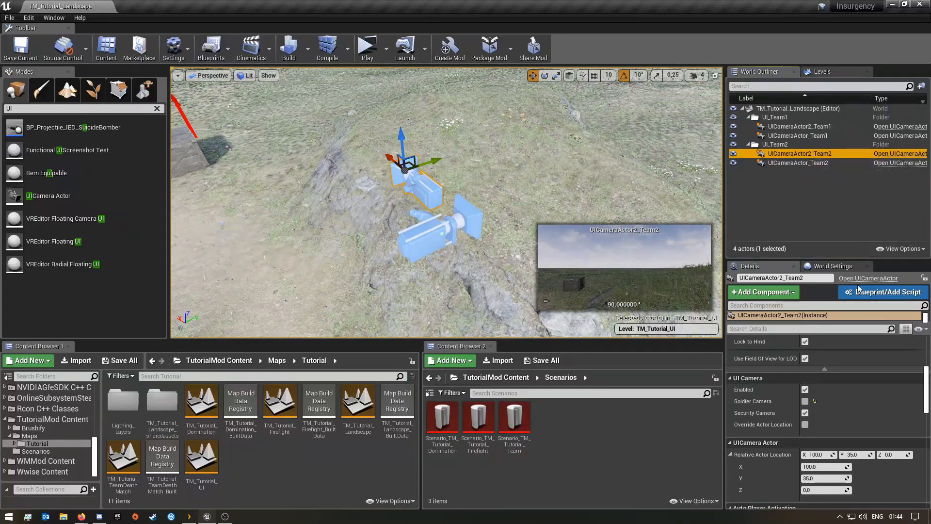
click(805, 413)
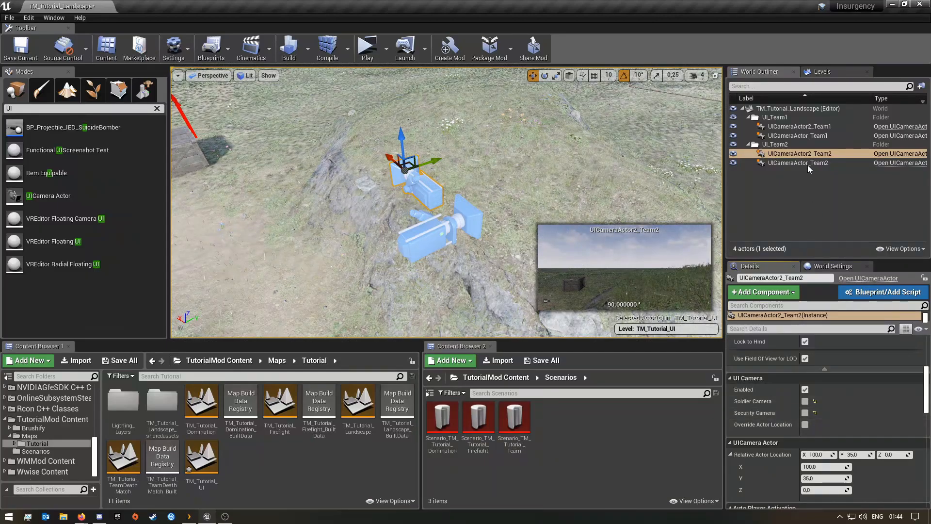
click(790, 162)
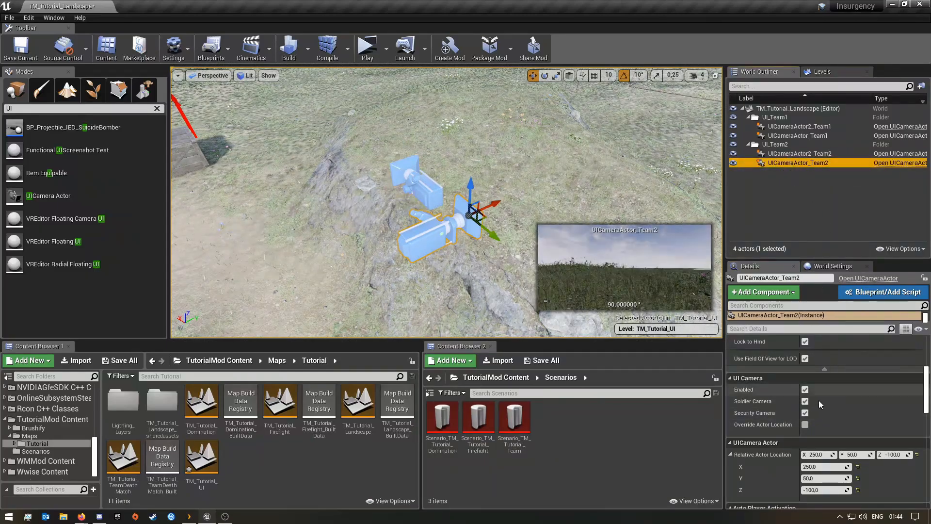
click(805, 412)
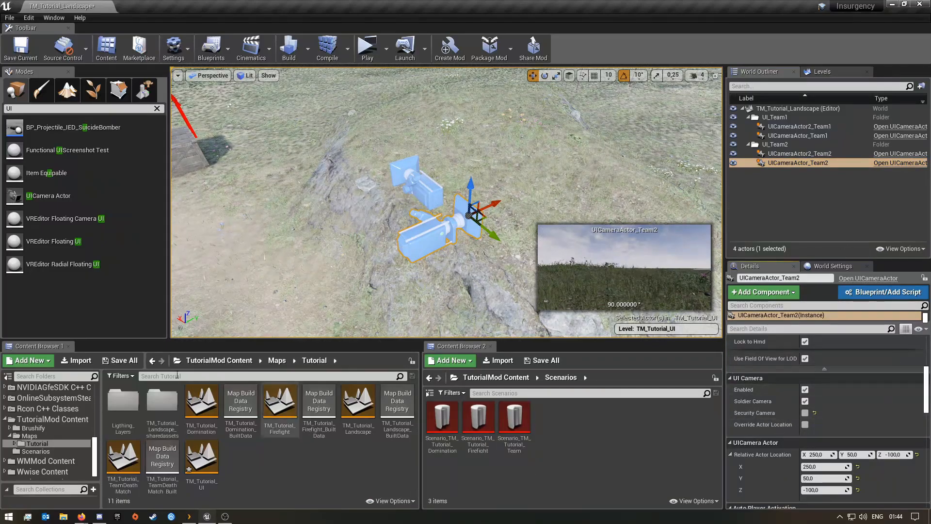
click(121, 361)
click(552, 348)
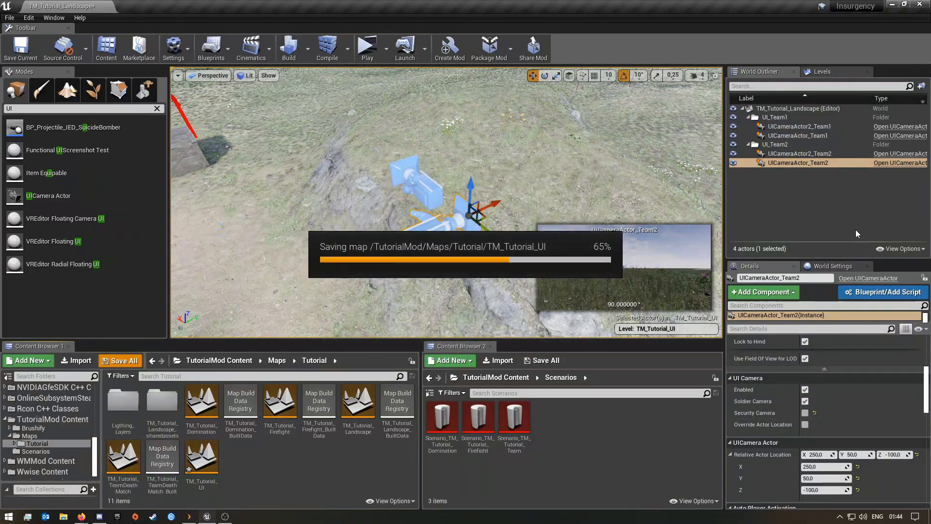
Copy the asset name of the TM_Tutorial_UI level without changing it, and deselect the camera actor.
click(198, 466)
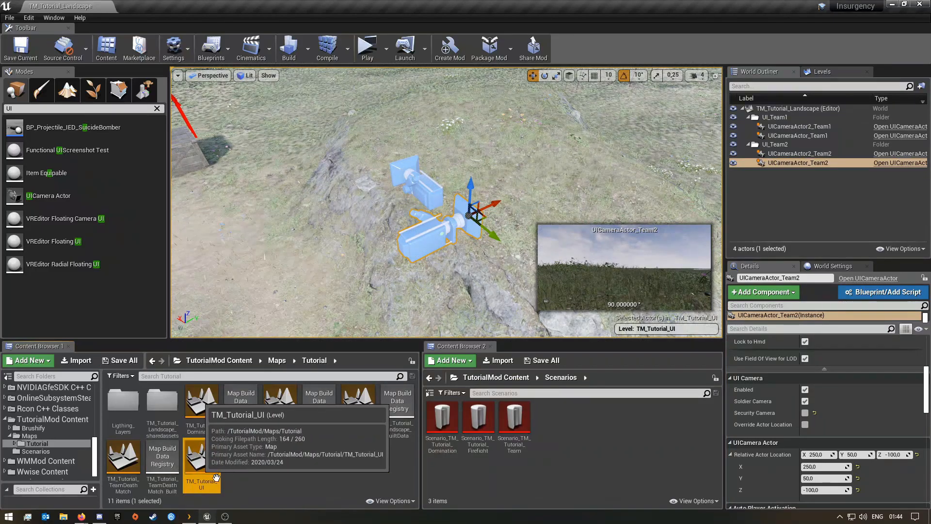
right_click(198, 467)
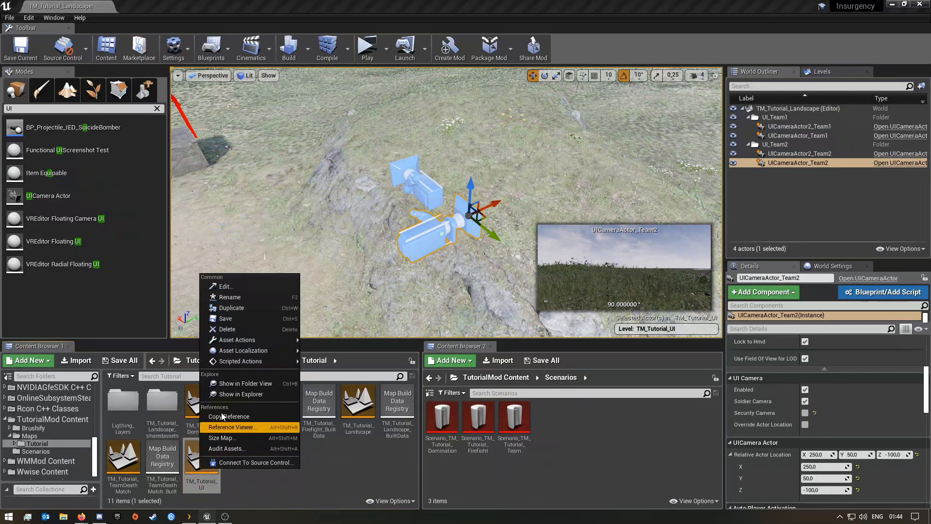
click(228, 296)
key(ctrl+c)
click(297, 472)
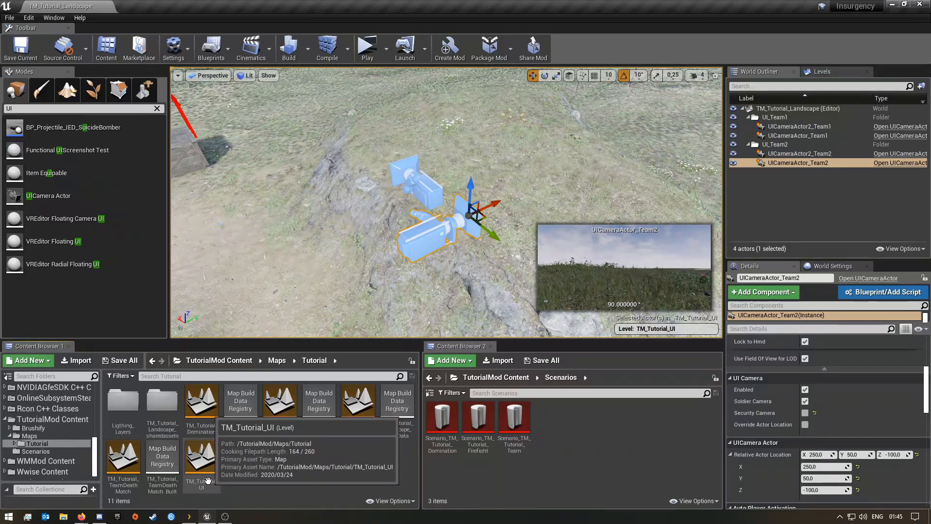
click(816, 214)
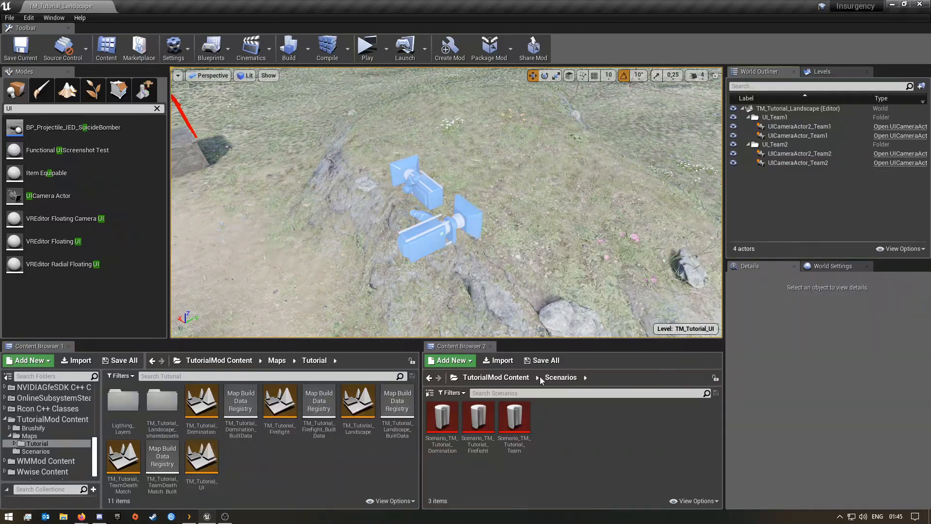
Open the Scenario_TM_Tutorial_TeamDeathmatch scenario and go to its Sublevels settings.
click(510, 437)
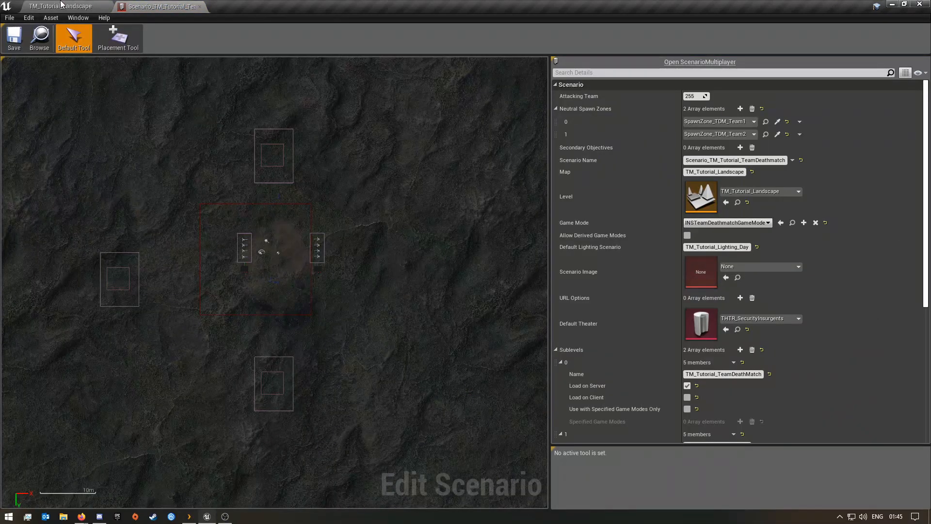
click(63, 5)
click(193, 7)
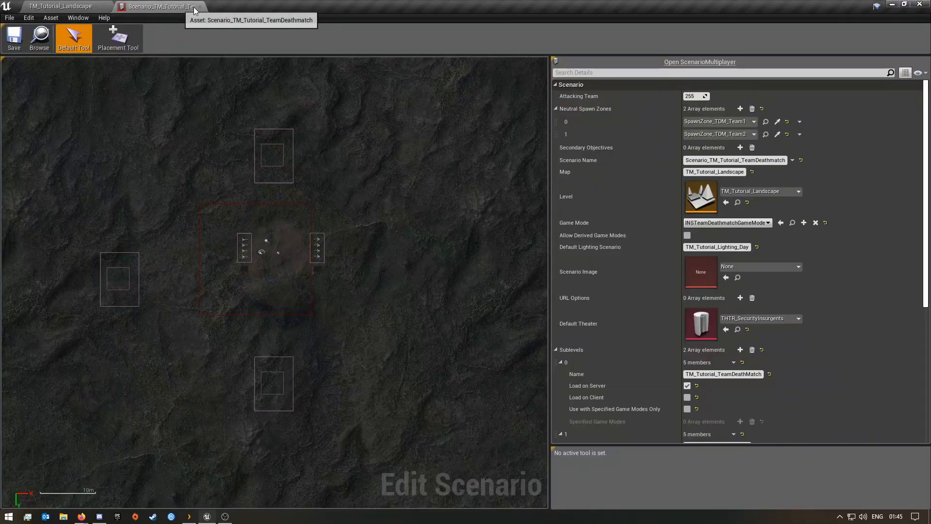
scroll(691, 384, down, 3)
scroll(683, 379, down, 6)
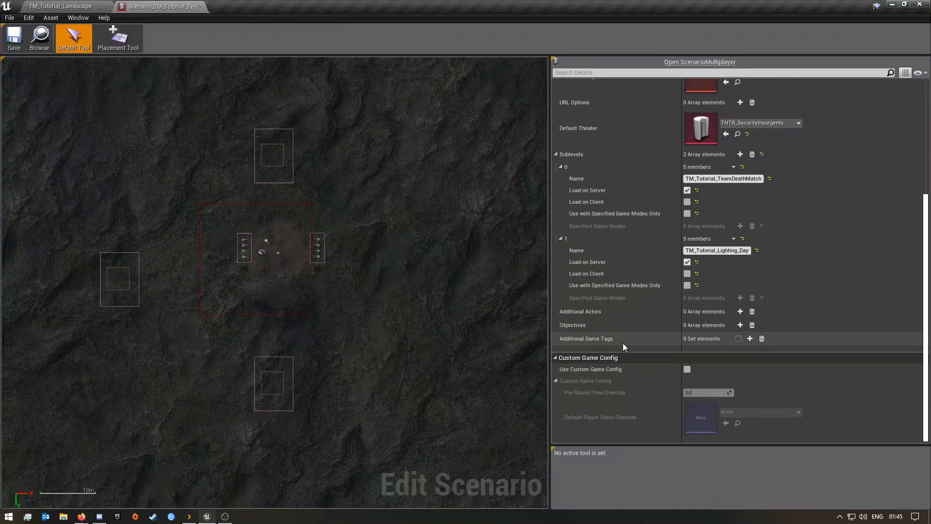
Add a third element to the scenario's Sublevels array, keeping elements 0 and 1 expanded.
click(740, 155)
click(560, 287)
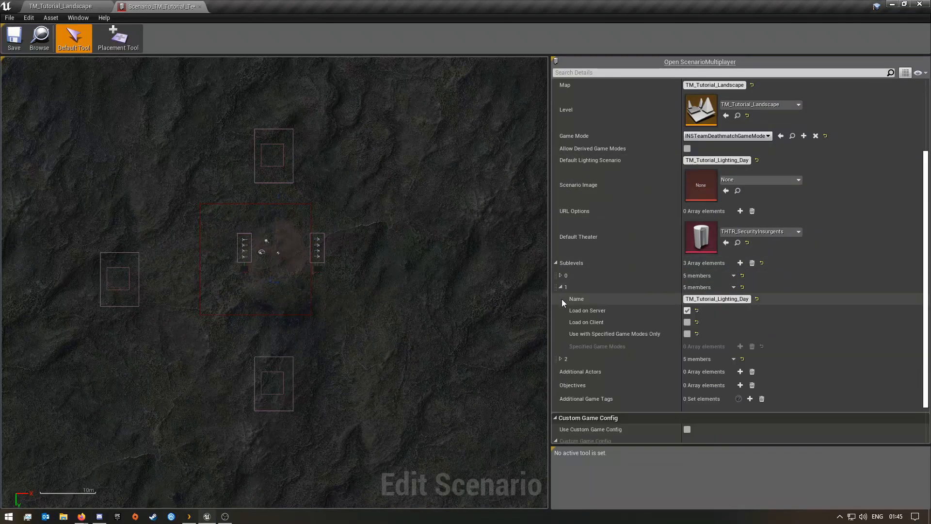
click(560, 275)
scroll(563, 387, down, 1)
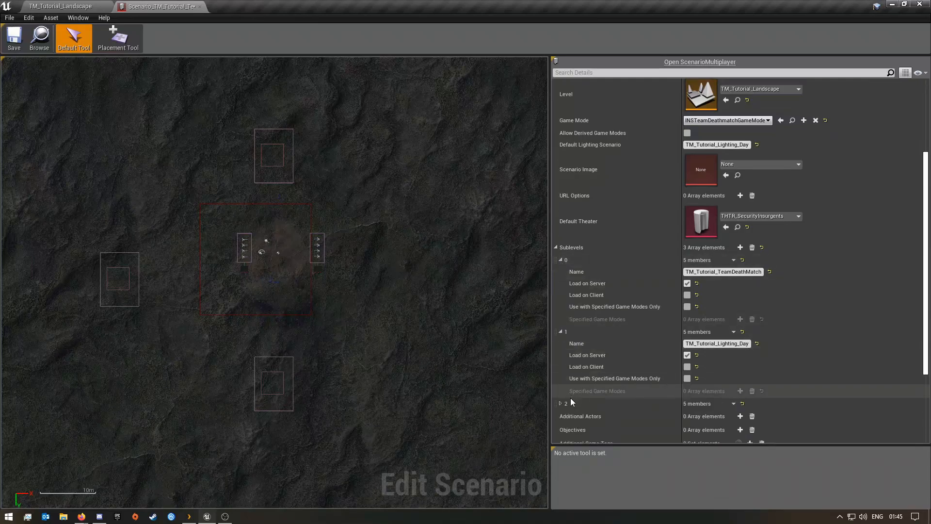
Name the third sublevel TM_Tutorial_UI in the Team Deathmatch scenario and close the scenario.
click(561, 403)
scroll(665, 419, down, 4)
drag(711, 353, 603, 356)
key(ctrl+v)
key(Return)
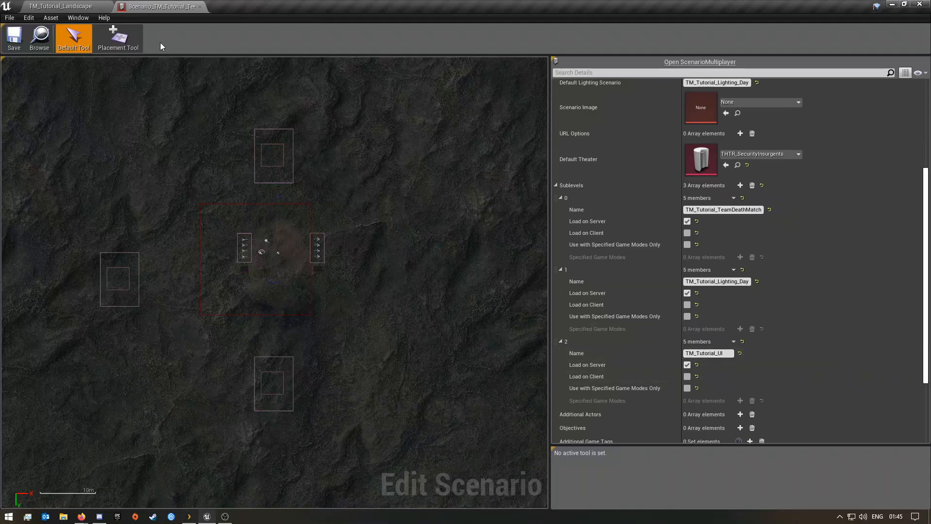
click(199, 6)
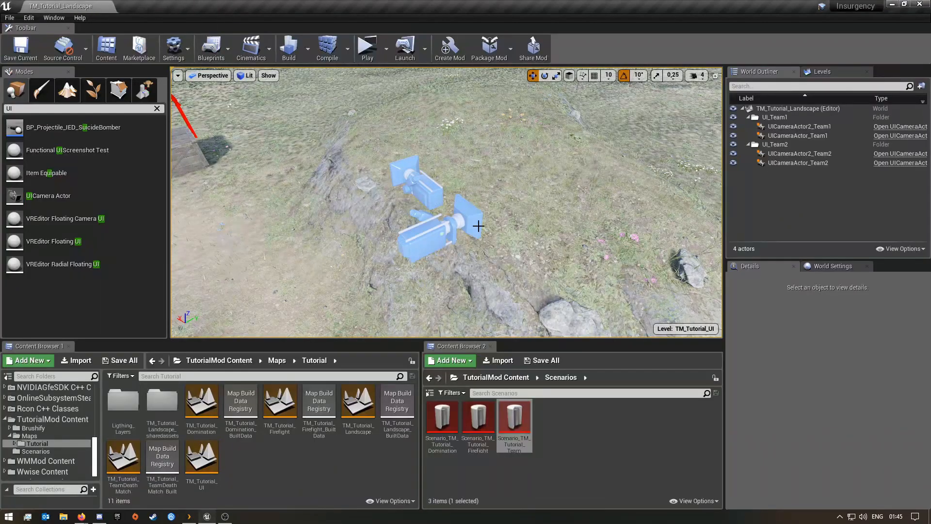
Open the Scenario_TM_Tutorial_Firefight scenario, add a third element to its Sublevels array, and expand all three elements.
double_click(475, 431)
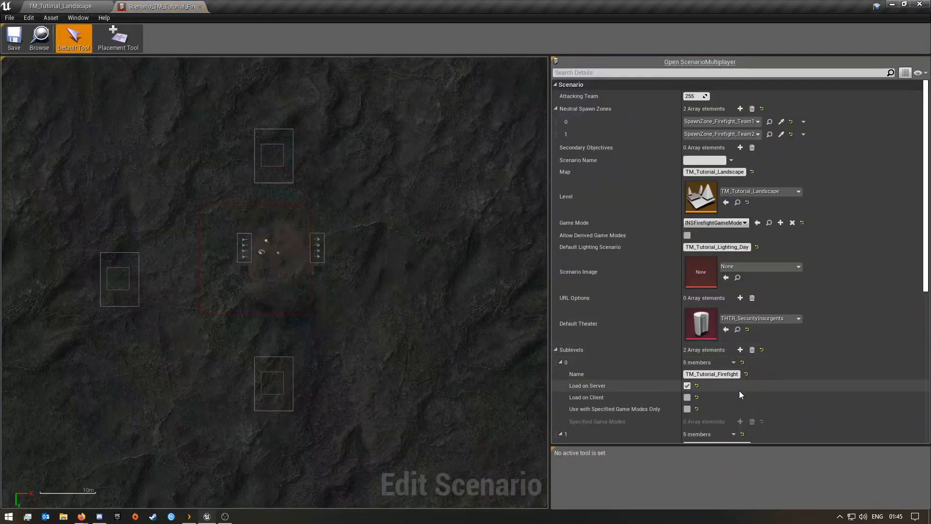
scroll(736, 391, down, 3)
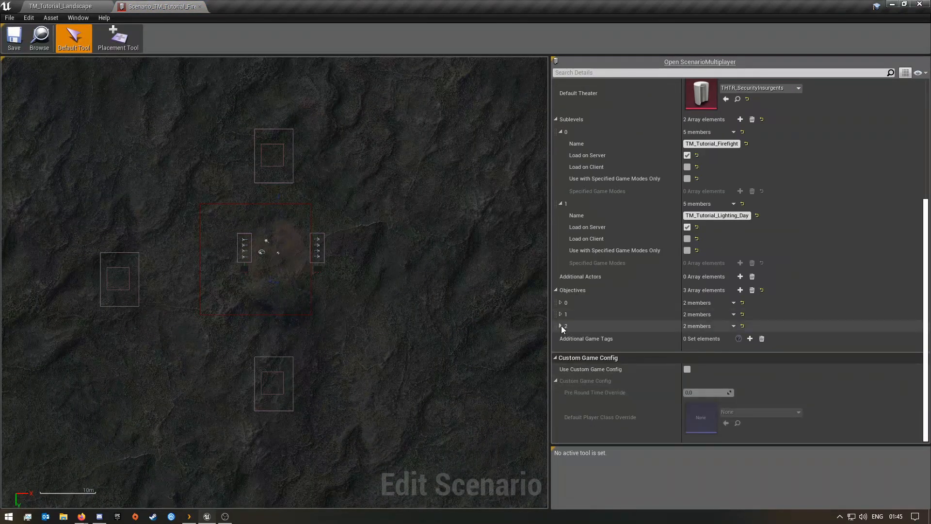
click(739, 120)
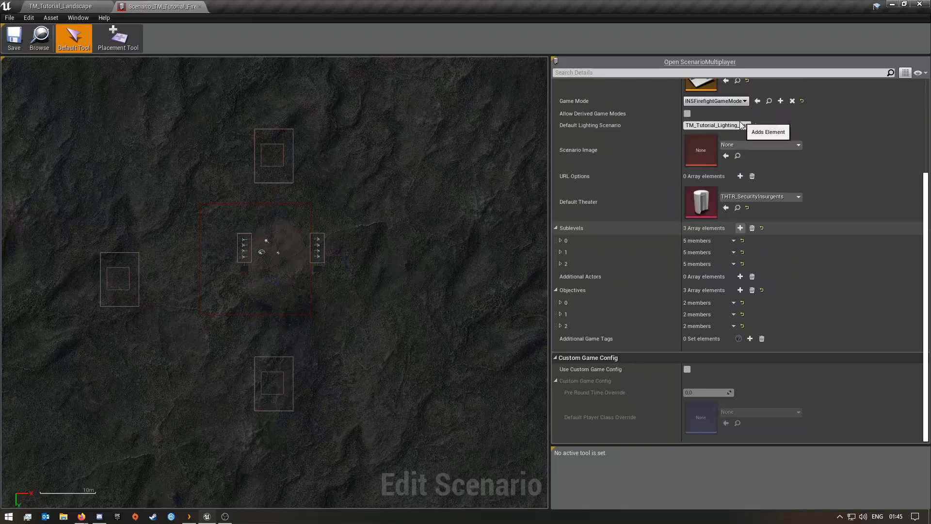
click(560, 263)
click(559, 252)
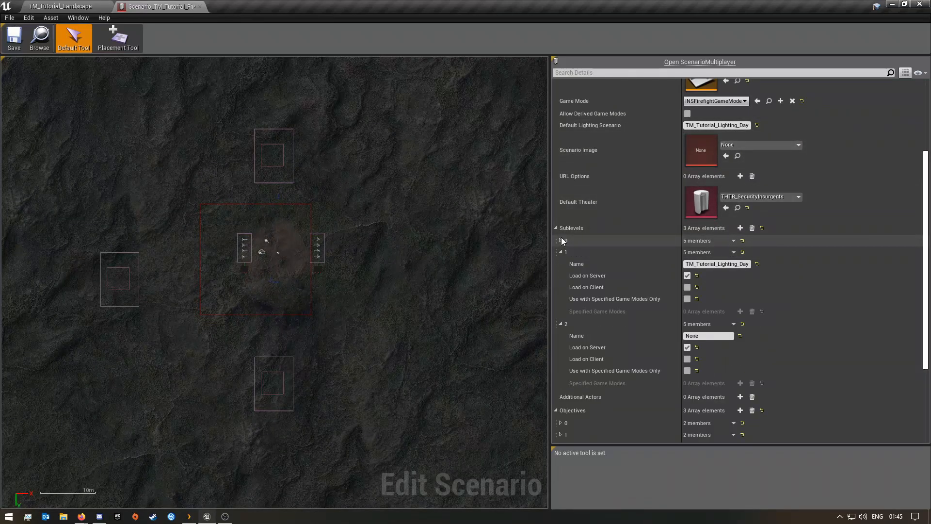
click(560, 240)
Name the Firefight scenario's third sublevel TM_Tutorial_UI, then save and close the scenario.
scroll(625, 342, down, 3)
click(708, 333)
text(TM_Tutorial_UI)
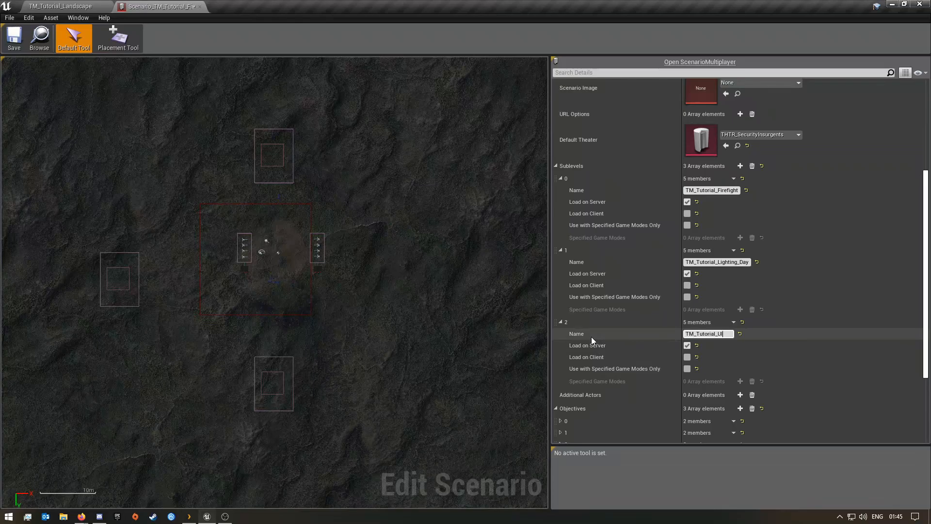
click(18, 41)
click(199, 7)
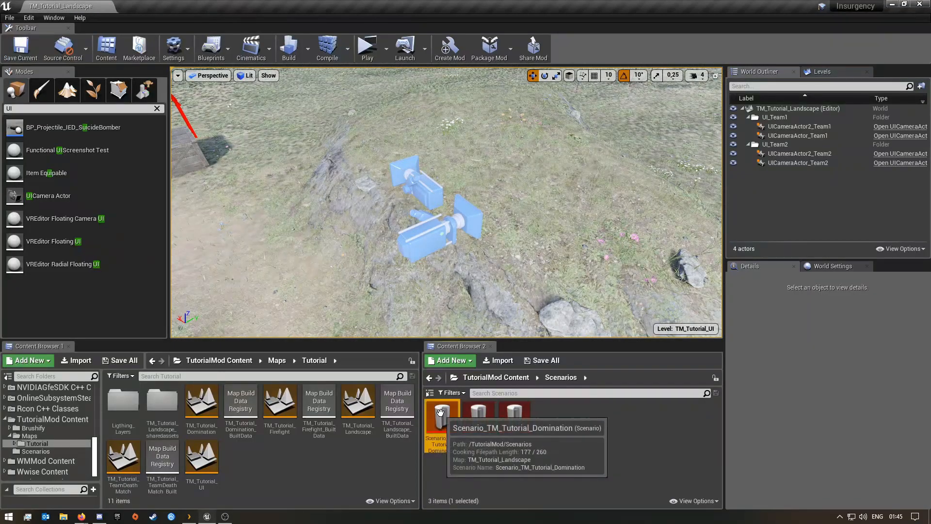
Open the Scenario_TM_Tutorial_Domination scenario, add a third element to its Sublevels array, and expand all three elements.
double_click(446, 402)
scroll(732, 344, down, 5)
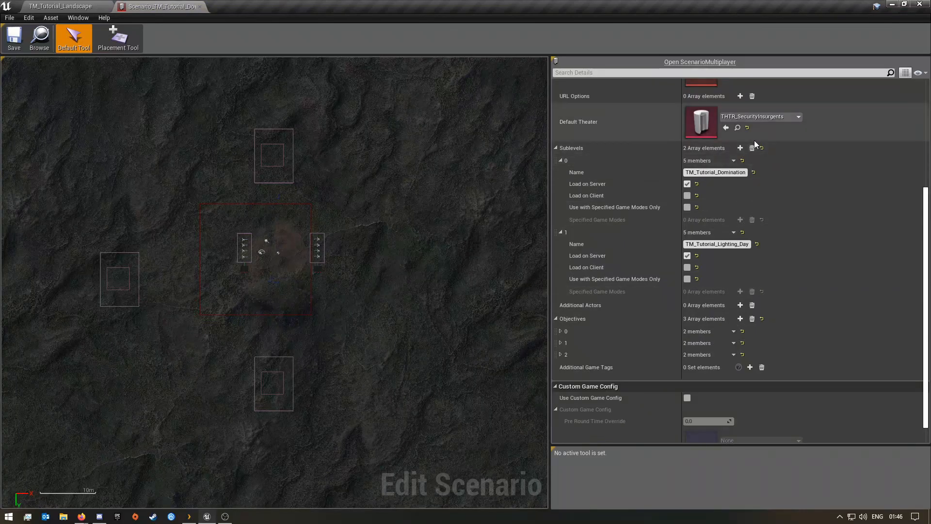
click(740, 145)
click(563, 264)
click(562, 252)
click(563, 240)
Name the Domination scenario's third sublevel TM_Tutorial_UI and return to the TM_Tutorial_Landscape level.
drag(717, 397, 596, 395)
key(ctrl+v)
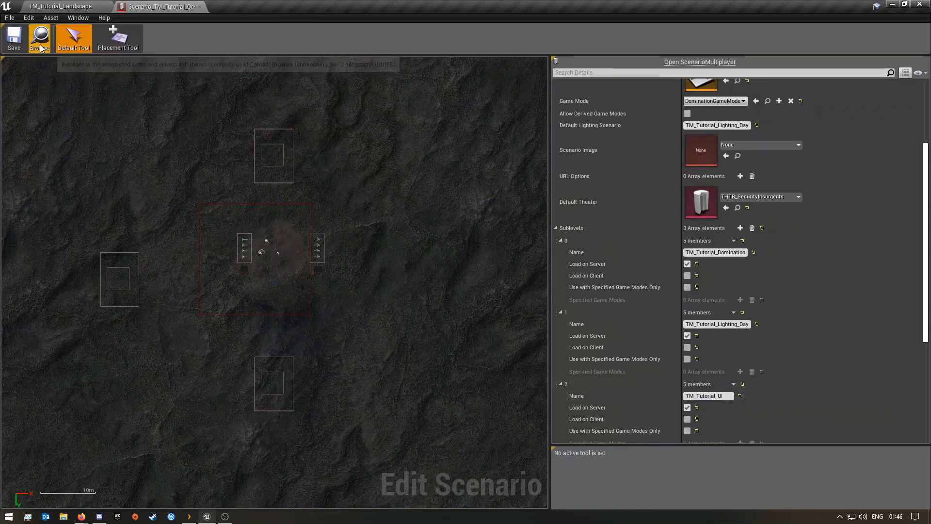
click(38, 5)
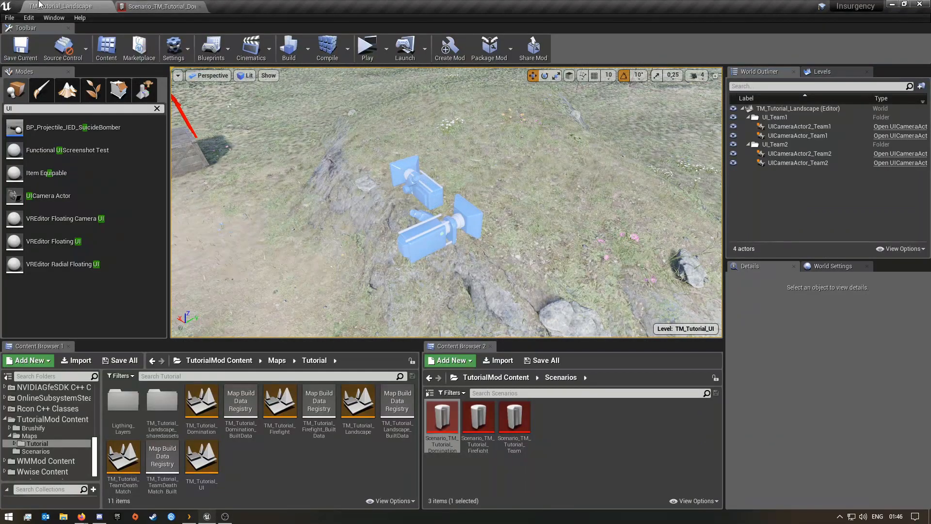
Examine the placement of the UI camera actors and their surroundings in the TM_Tutorial_Landscape level.
click(429, 234)
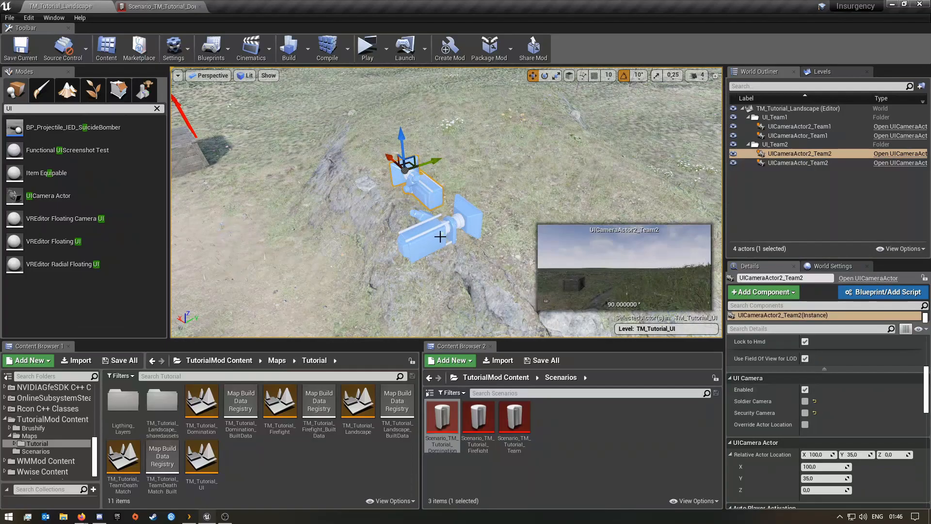
click(422, 187)
scroll(421, 167, down, 1)
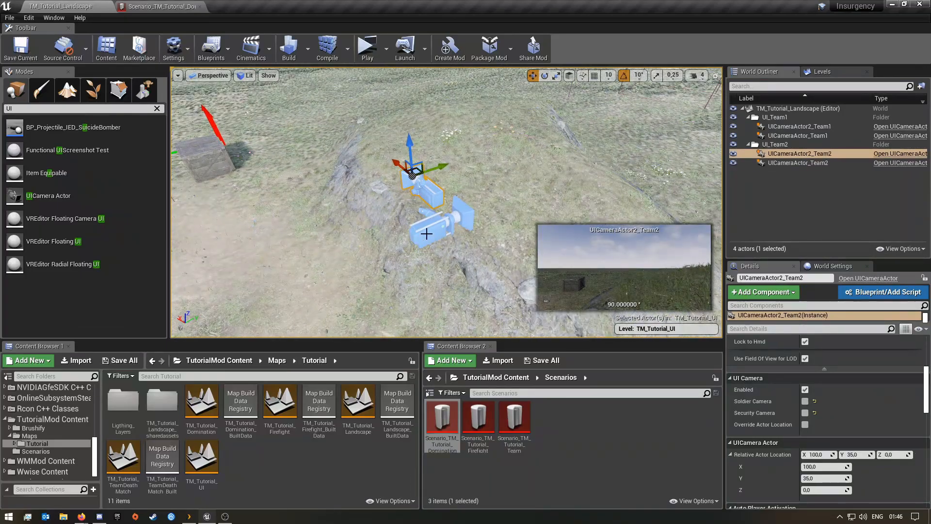
key(a)
right_drag(459, 269, 504, 270)
key(d)
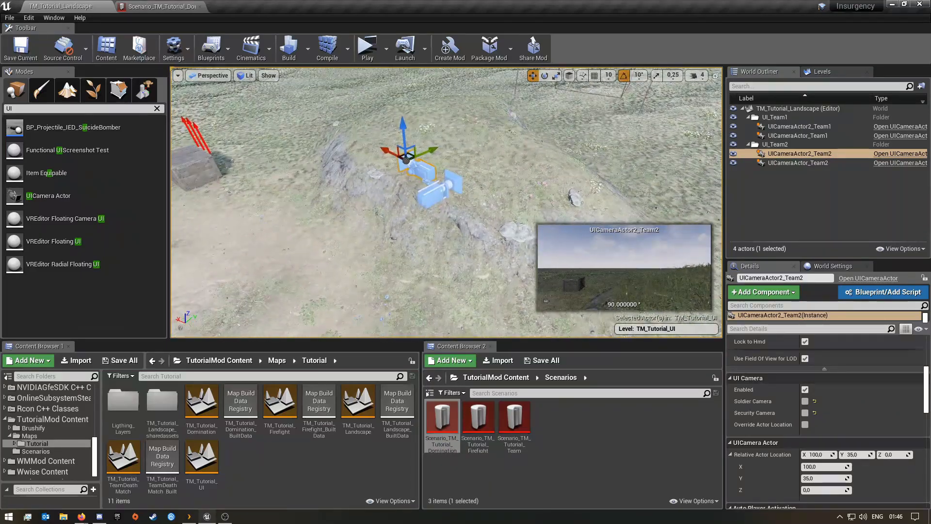
click(463, 243)
key(w)
right_drag(469, 233, 381, 231)
key(d)
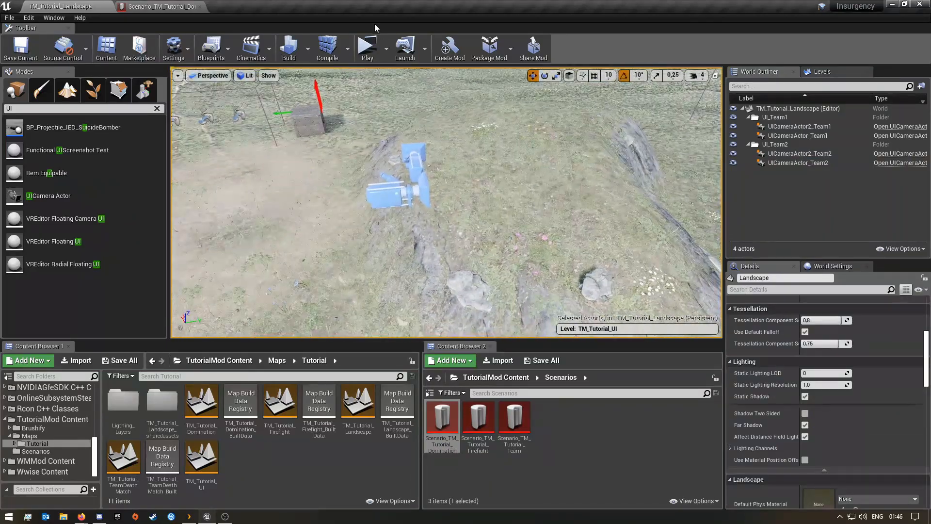
Set the play scenario override to Scenario_TM_Tutorial_TeamDeathmatch and launch the multiplayer preview.
click(386, 45)
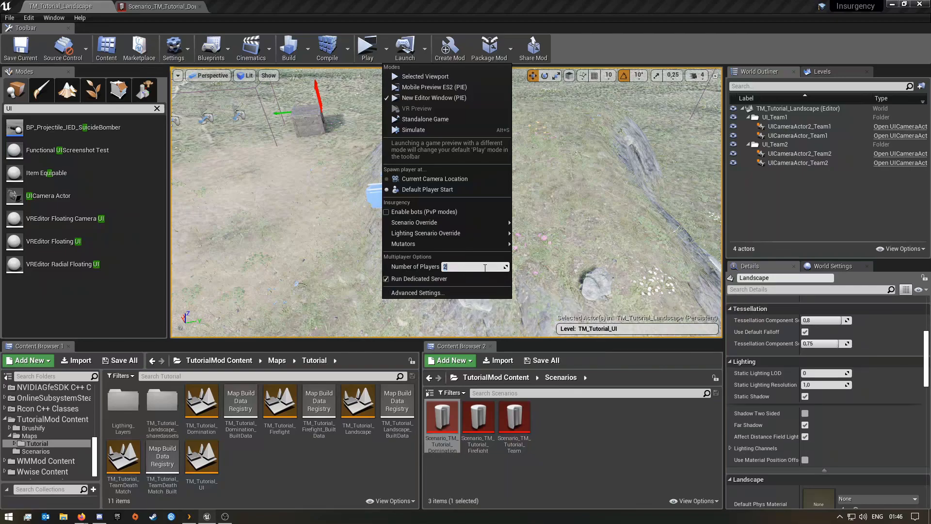
mouse_move(413, 232)
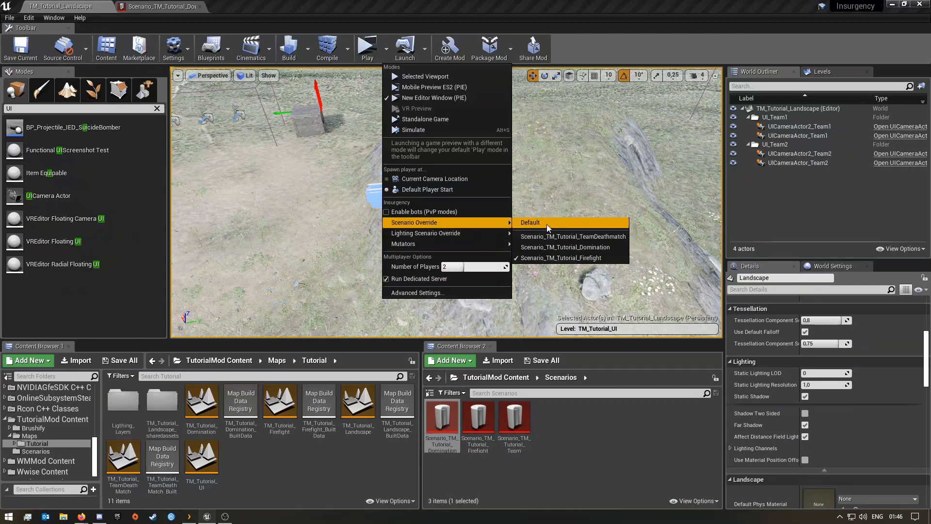
click(575, 237)
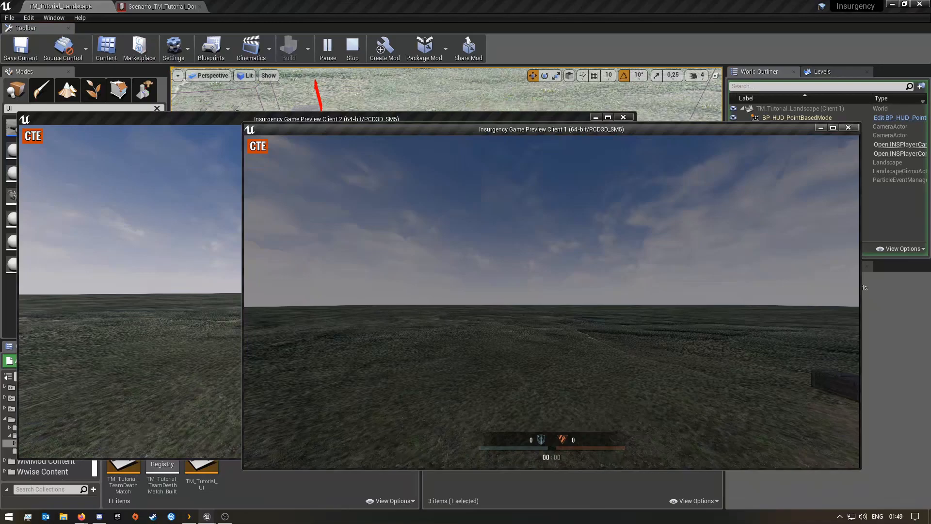
Compare the loadout screens of both preview clients, arranging their windows side by side.
key(super)
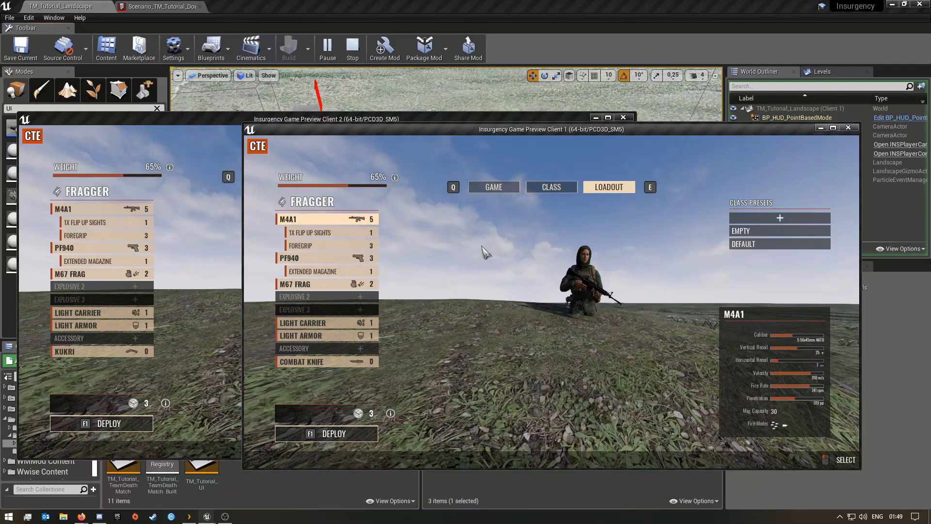
key(alt+Tab)
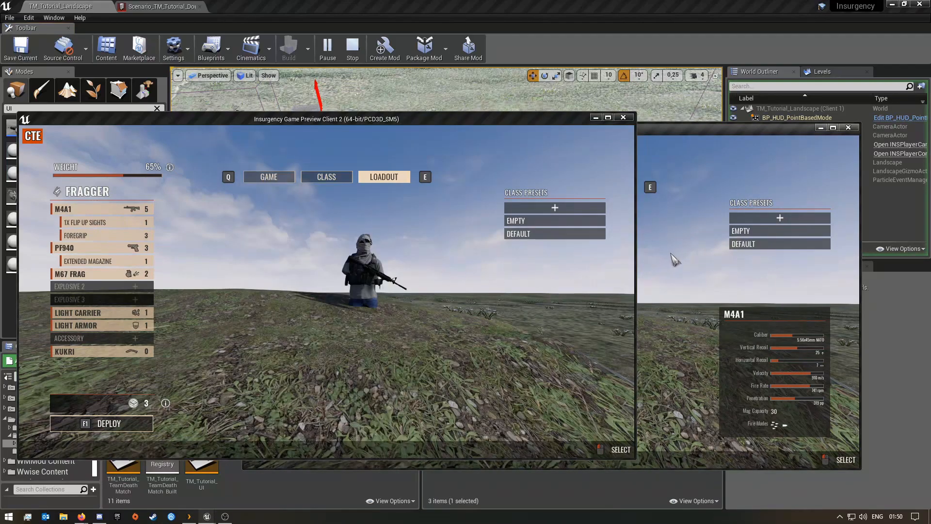
click(662, 282)
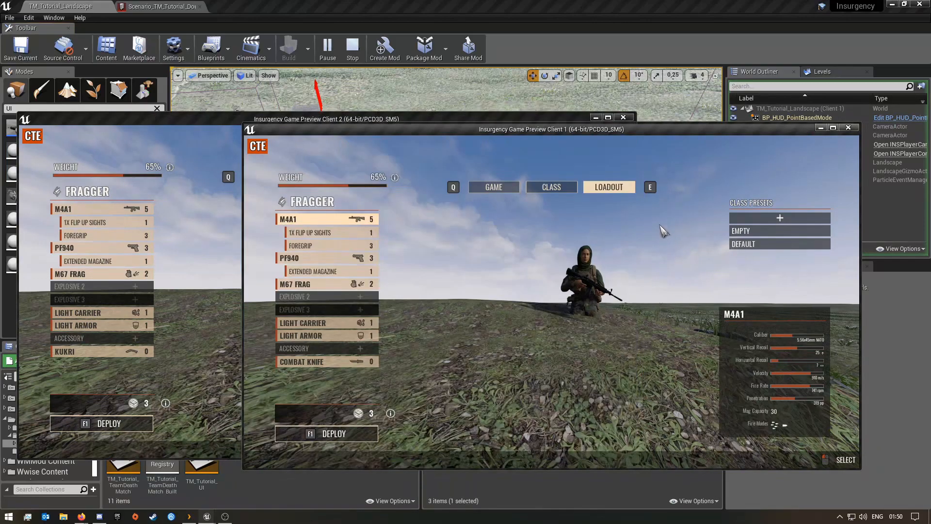
drag(568, 128, 663, 124)
click(362, 119)
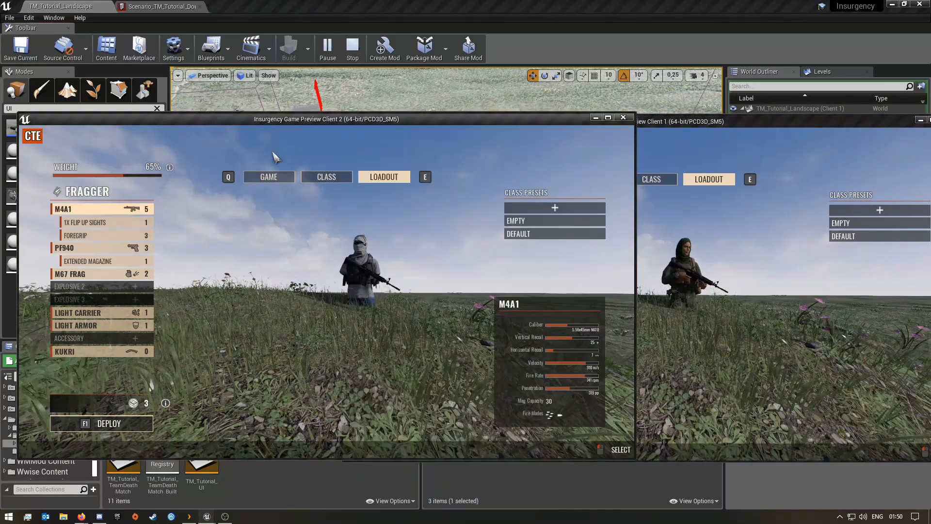
drag(362, 119, 353, 120)
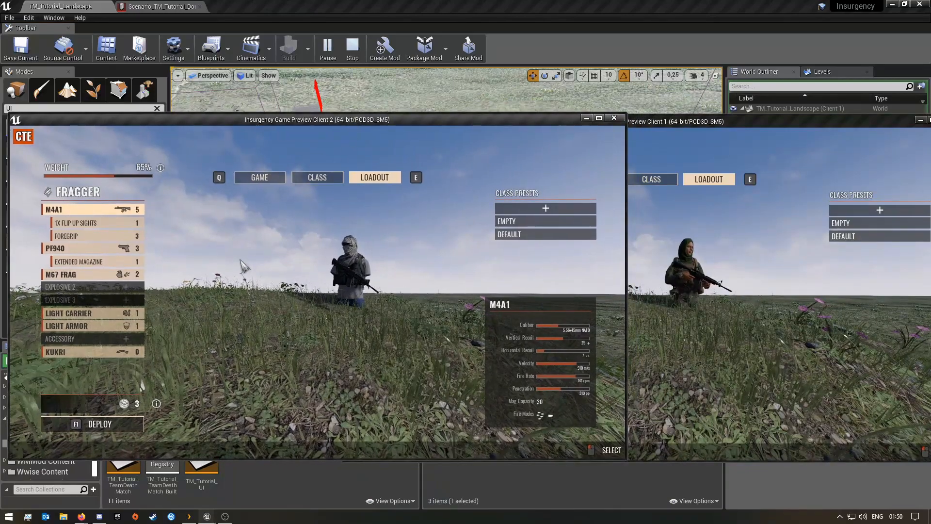
Inspect the Client 2 loadout view at full window size, then end the preview and dismiss the message log.
click(598, 118)
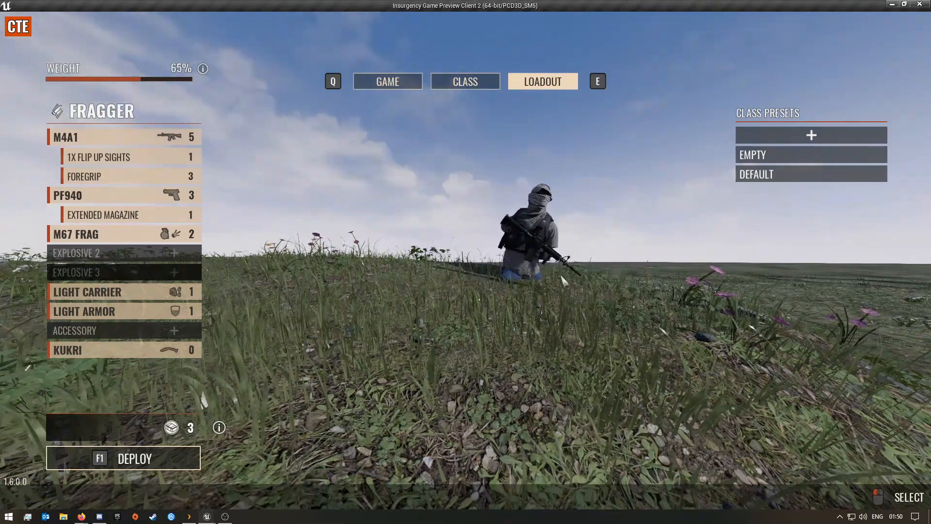
click(928, 4)
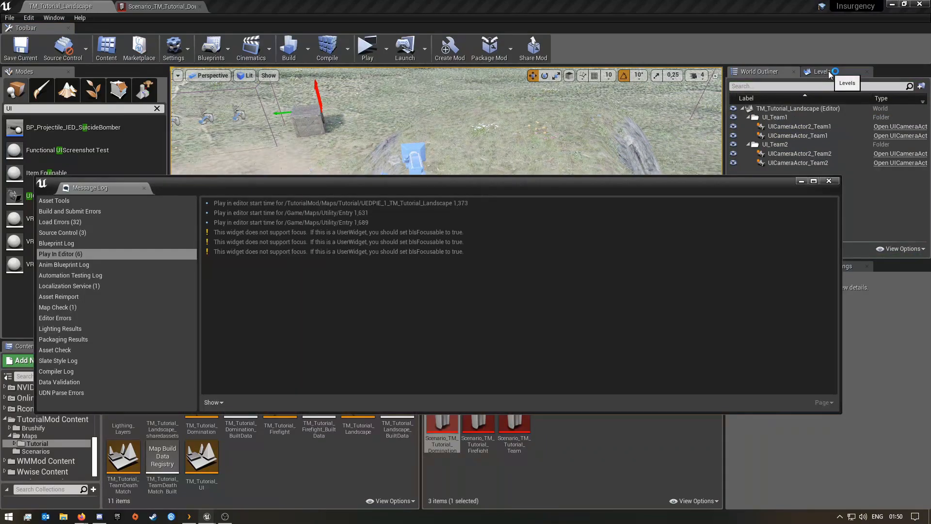
click(829, 180)
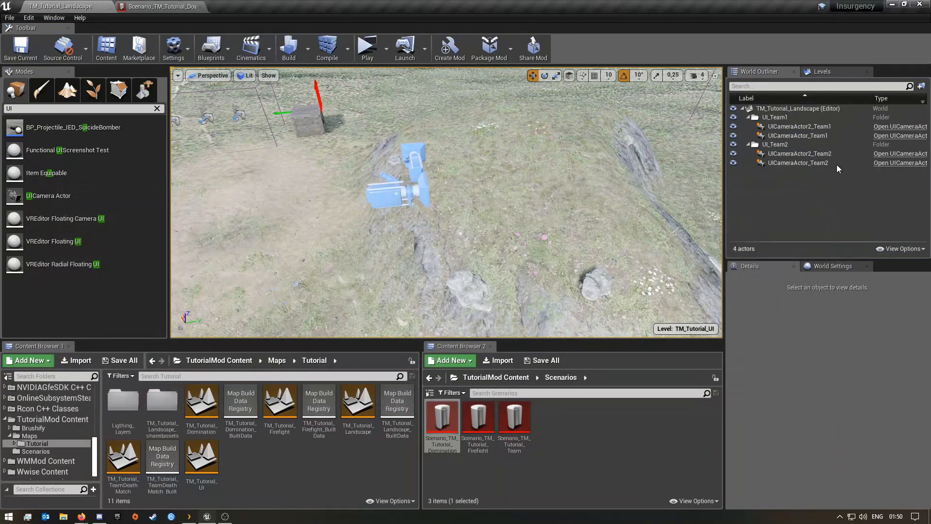
Review the camera settings of UICameraActor2_Team1 and enable Constrain Aspect Ratio on it.
click(830, 73)
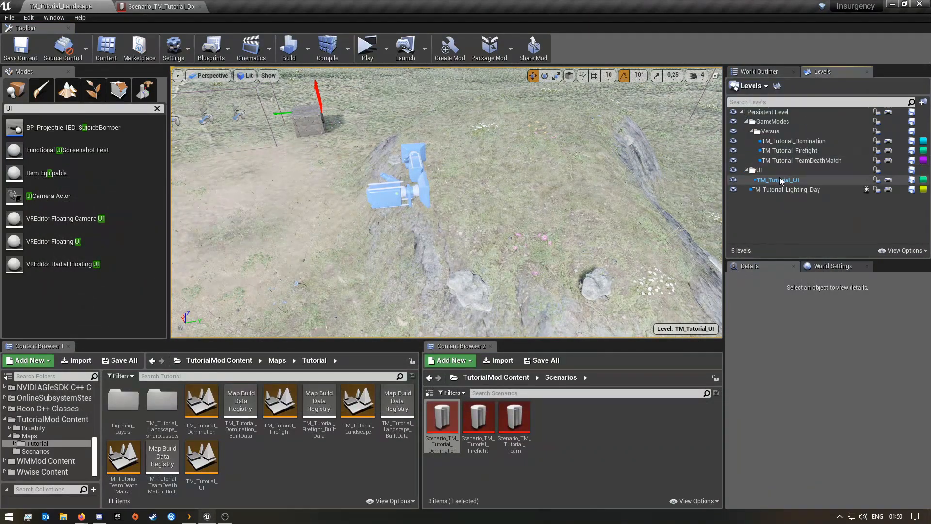
click(759, 72)
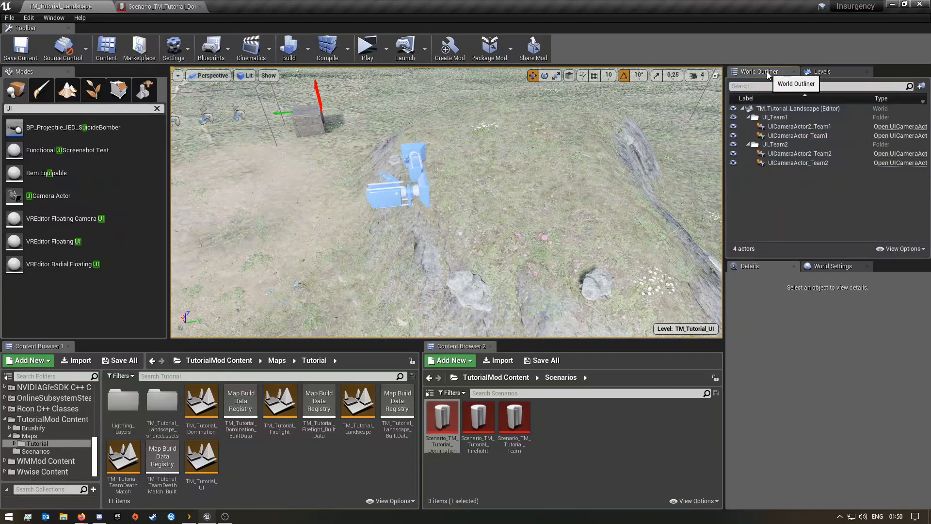
click(809, 127)
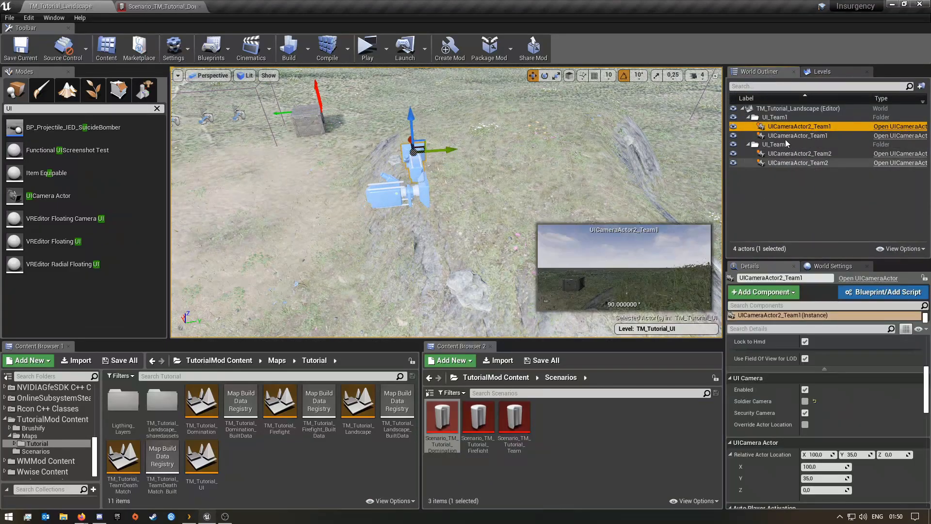
scroll(816, 410, up, 3)
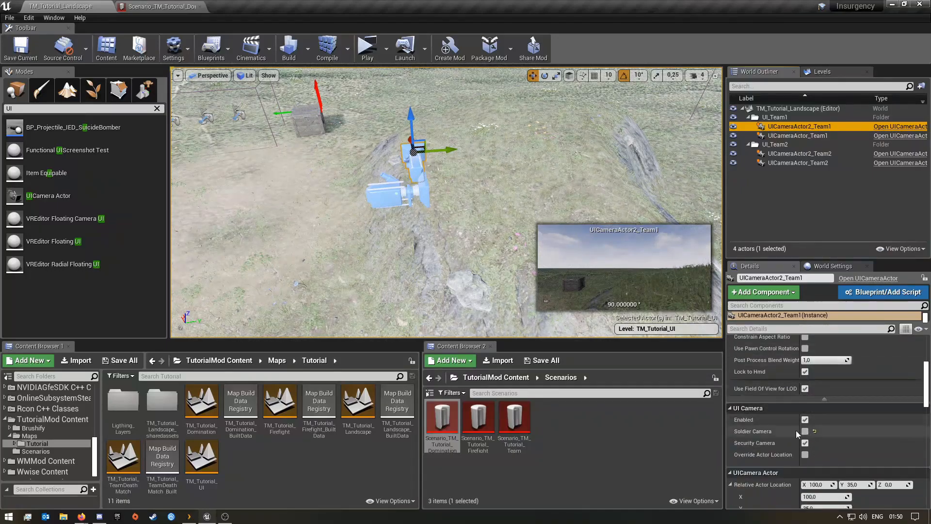
scroll(767, 425, down, 4)
scroll(767, 421, up, 5)
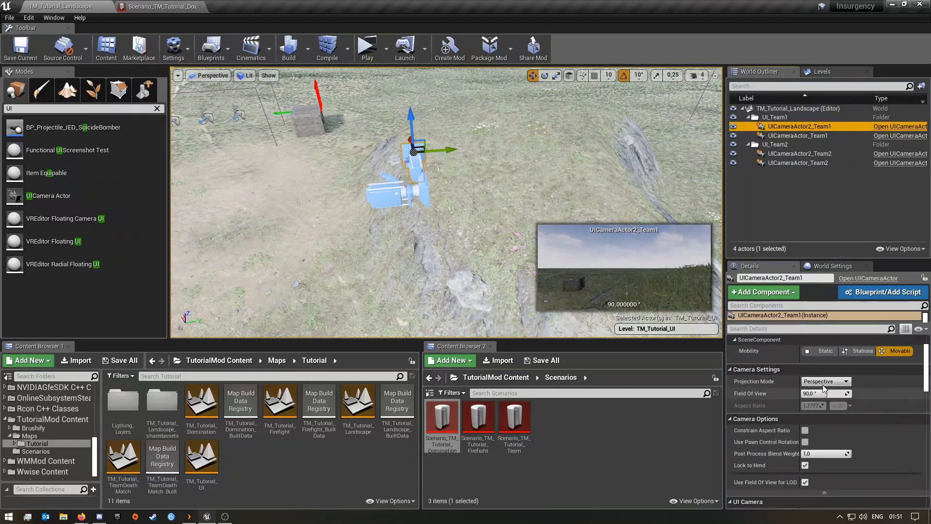
click(843, 382)
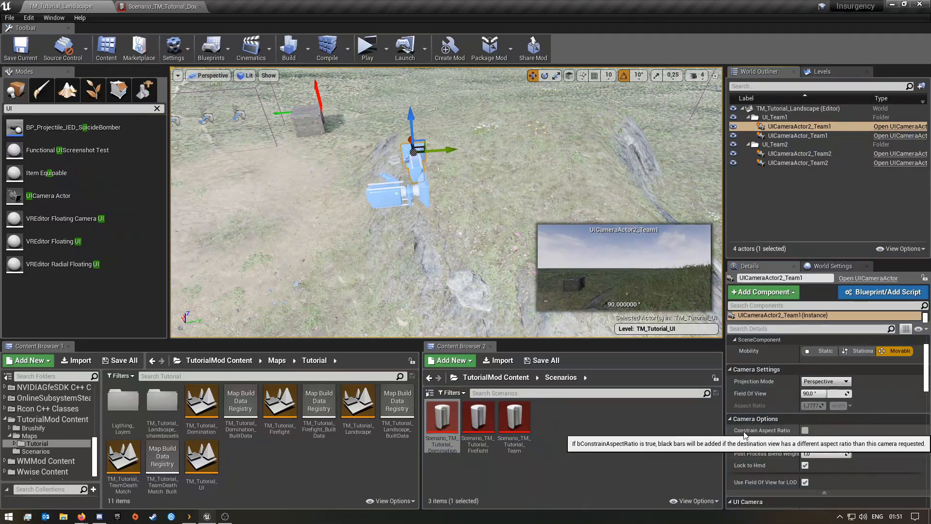
click(805, 430)
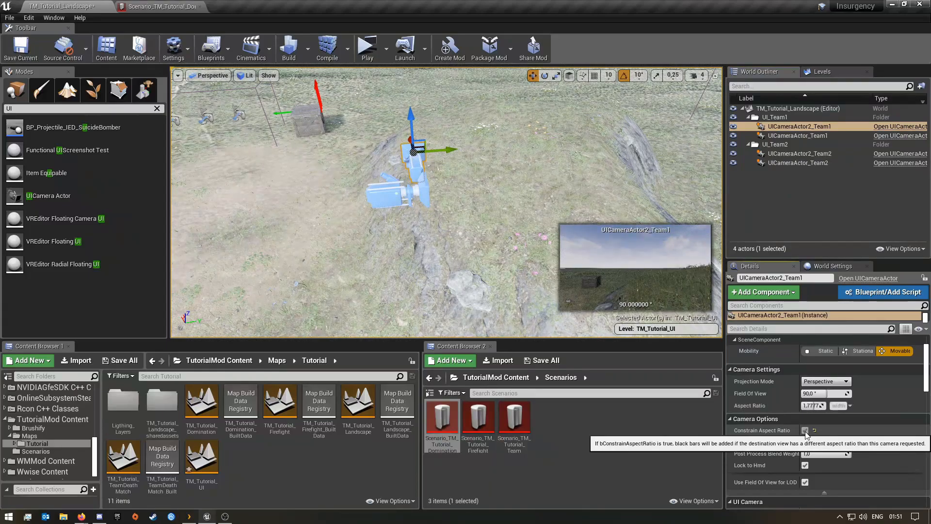
Ensure Constrain Aspect Ratio is enabled on UICameraActor_Team1, UICameraActor2_Team2 and UICameraActor_Team2, and save all modified assets.
click(830, 136)
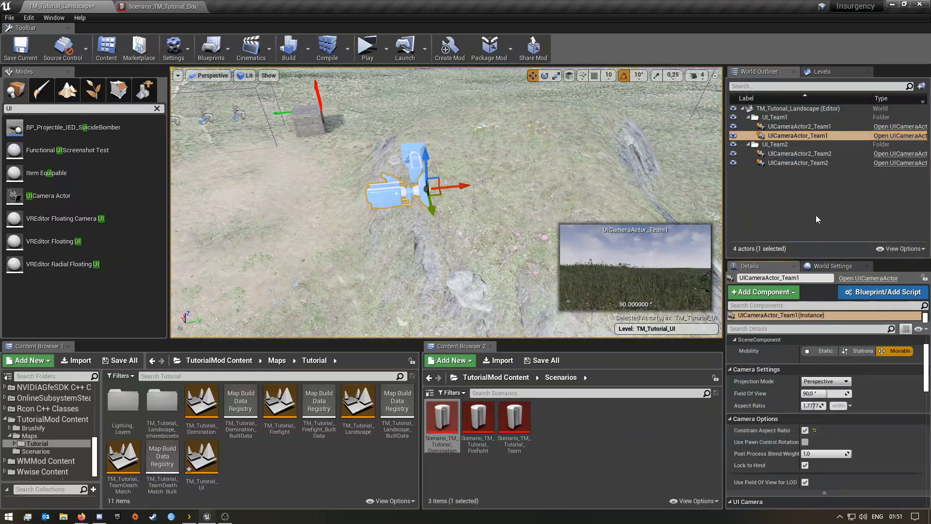
click(799, 153)
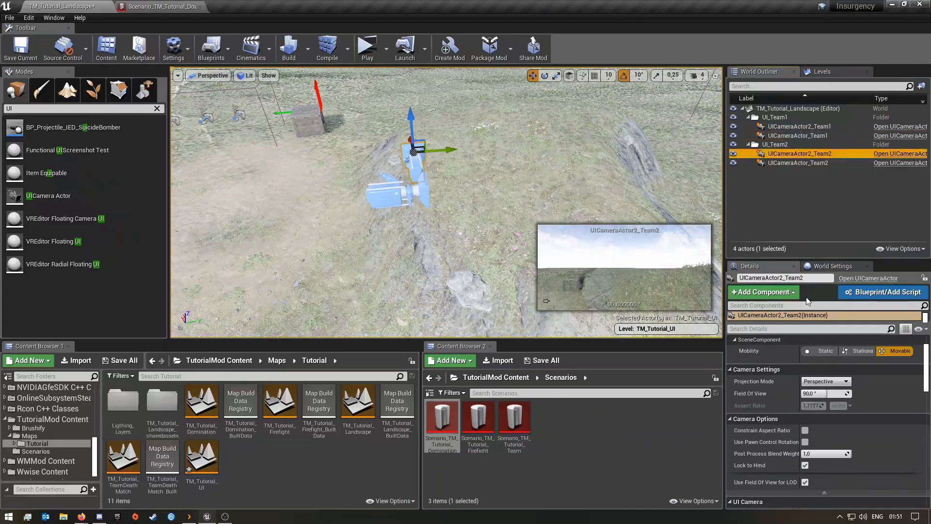
click(804, 431)
click(800, 164)
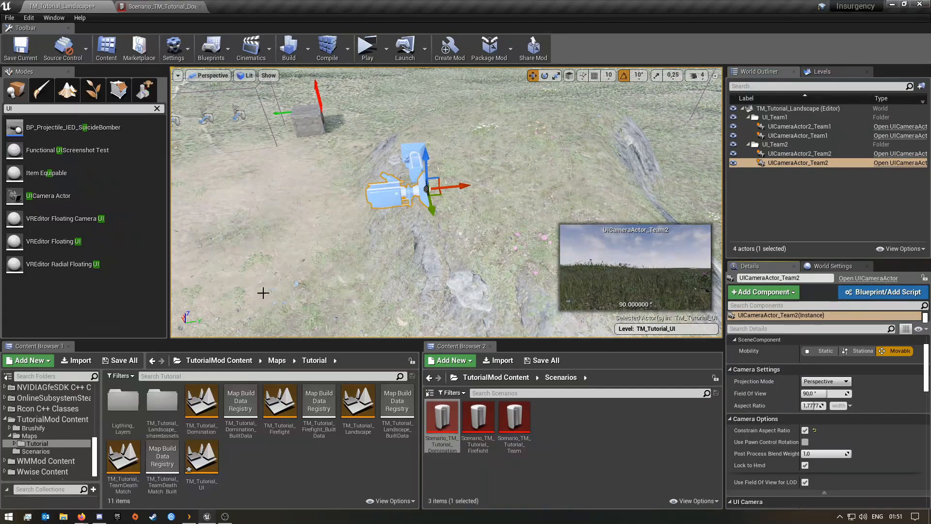
click(123, 362)
click(544, 349)
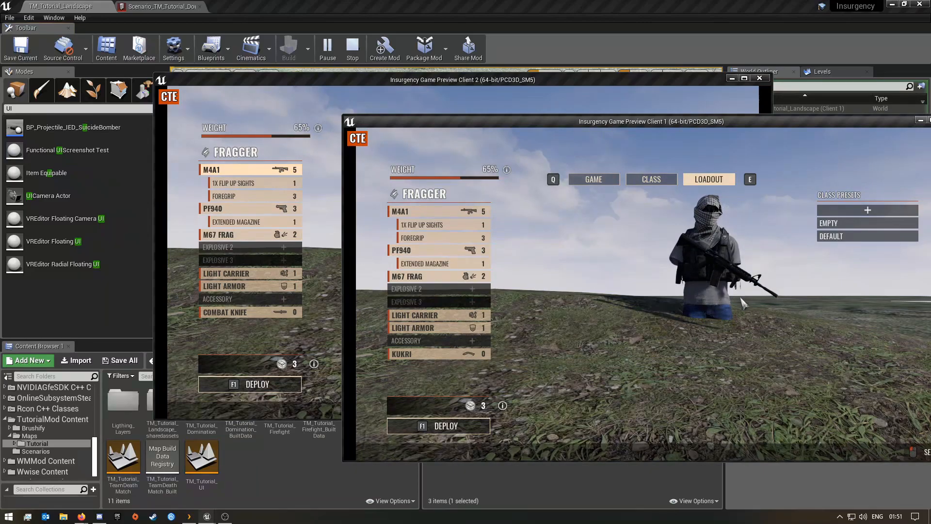
Compare the soldier framing in both preview clients' loadout screens, then end the preview and dismiss the message log.
click(440, 78)
drag(466, 81, 350, 127)
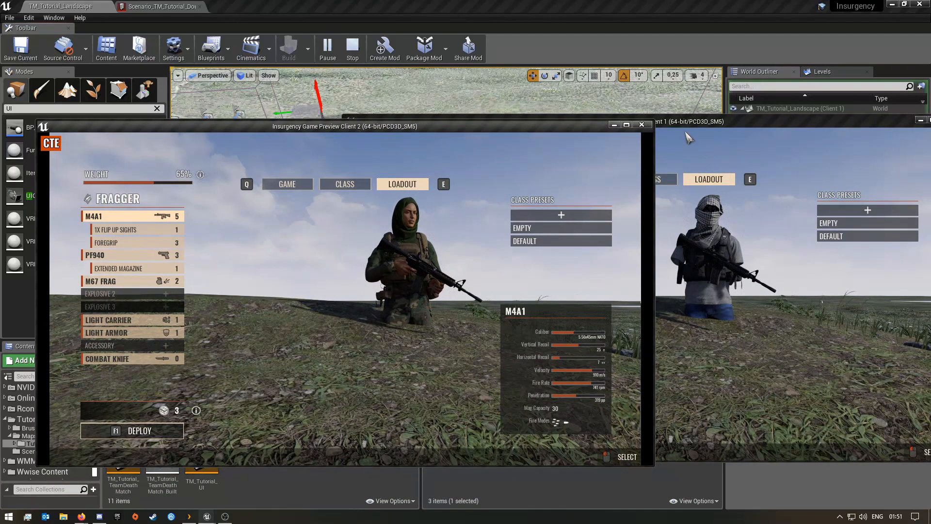
click(636, 125)
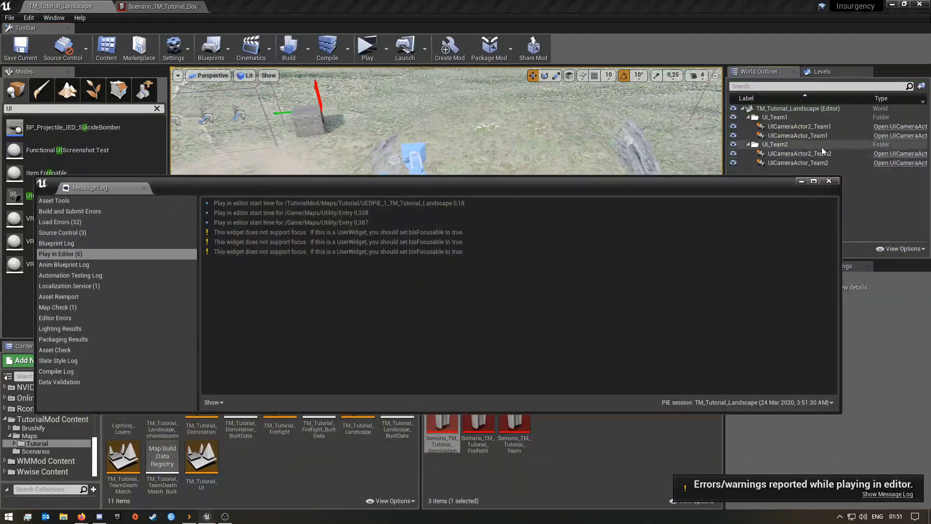
click(828, 181)
click(385, 197)
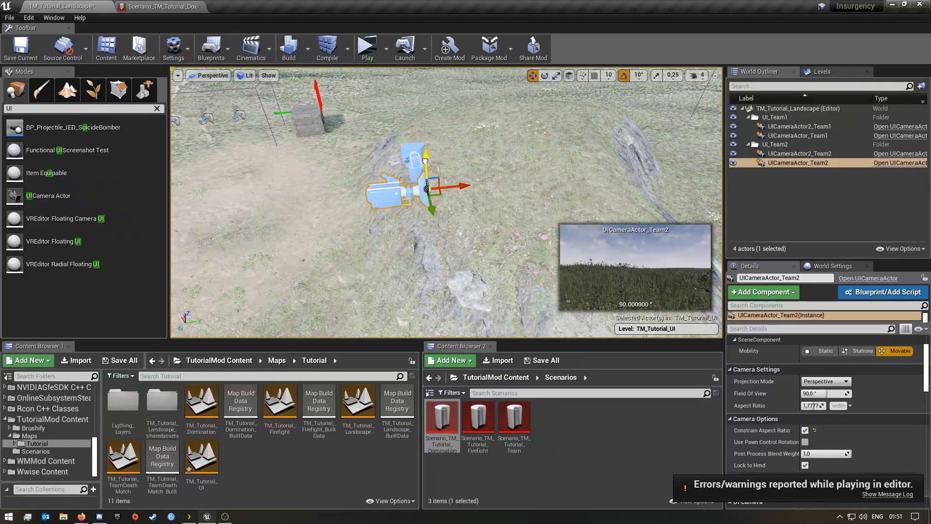
drag(425, 160, 424, 154)
key(ctrl+z)
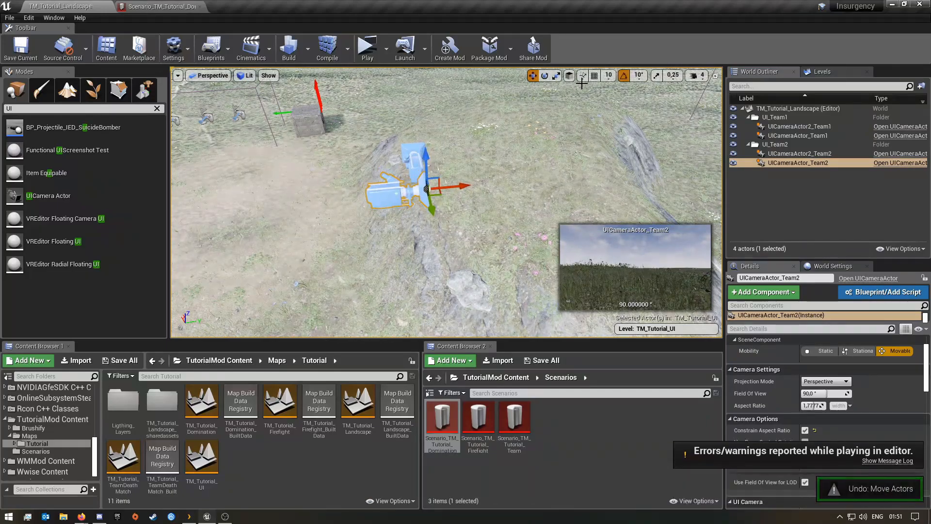
Raise UICameraActor_Team1 and UICameraActor_Team2 together along the vertical axis with grid snapping on, so the soldiers' legs fit in the view.
ctrl+click(824, 136)
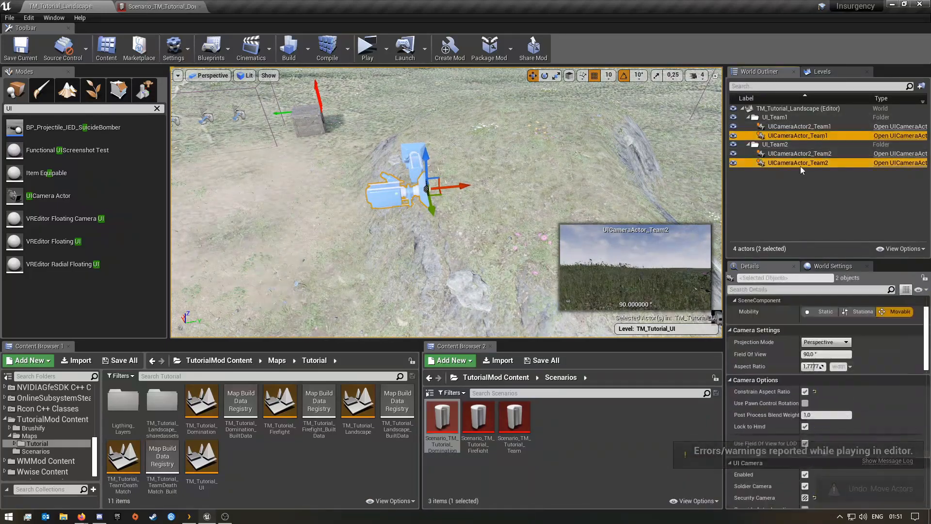
drag(429, 158, 428, 132)
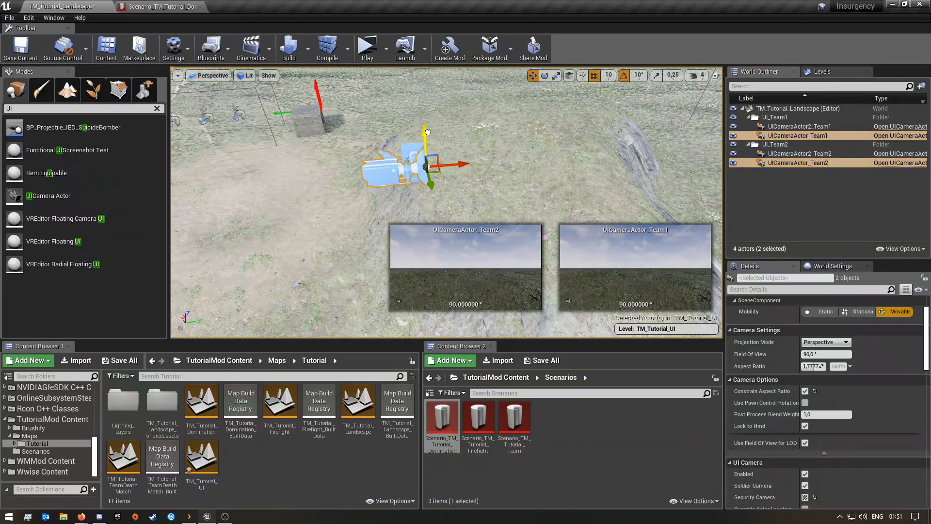
Launch the multiplayer preview and move the Client 1 window to examine its loadout screen.
click(380, 53)
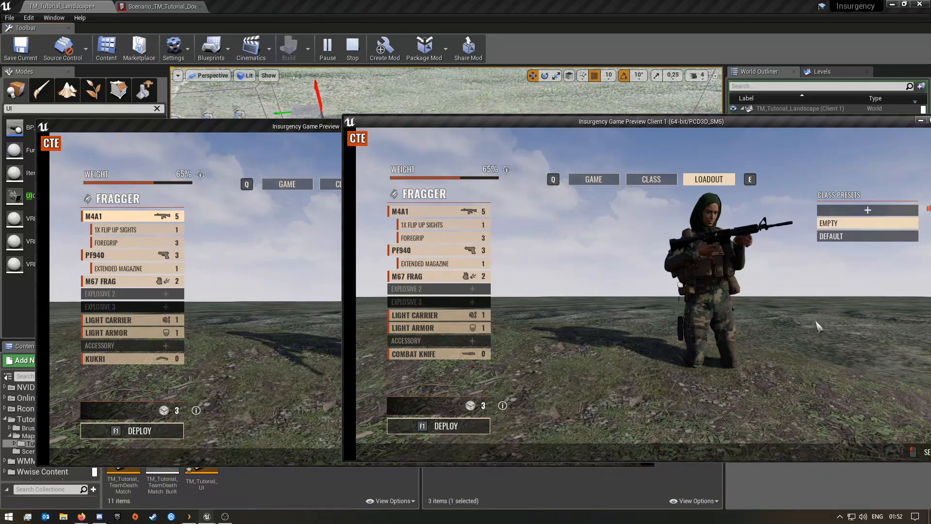
drag(536, 122, 458, 102)
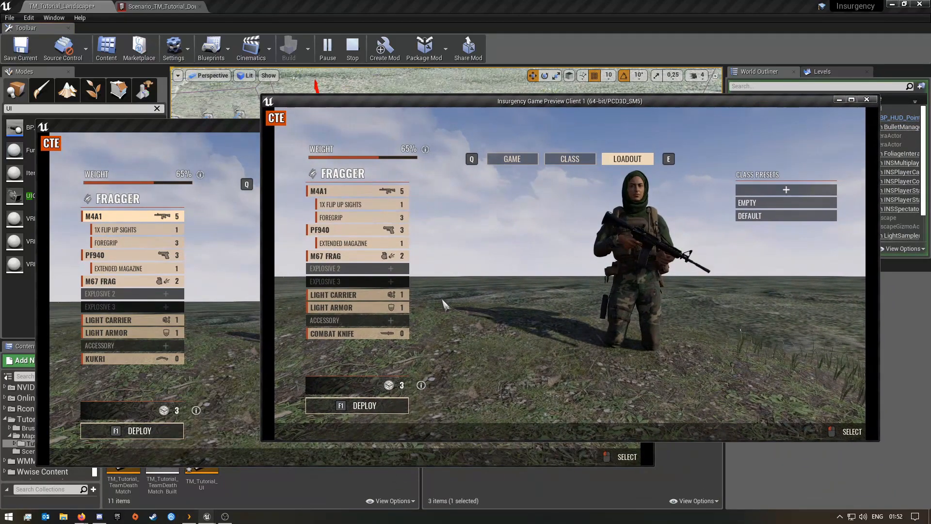
mouse_move(363, 193)
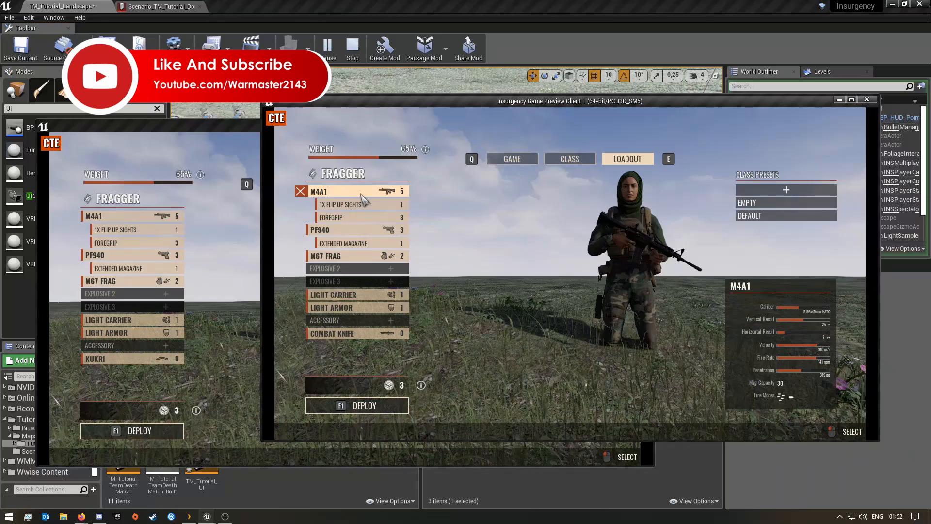
Inspect the M4A1 weapon view in Client 1 at full window size, fit the 1x Kobra optic and accept the loadout.
click(383, 205)
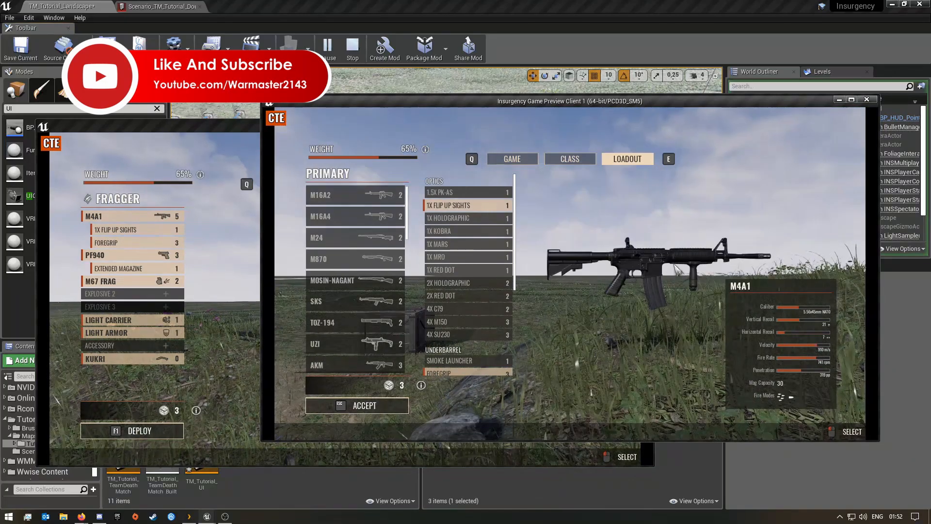
drag(621, 228, 628, 291)
click(851, 100)
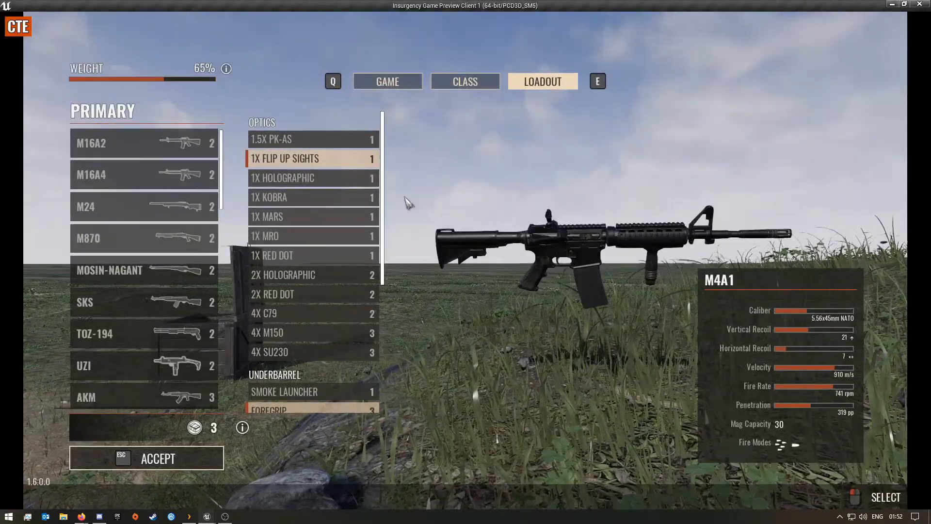
click(292, 199)
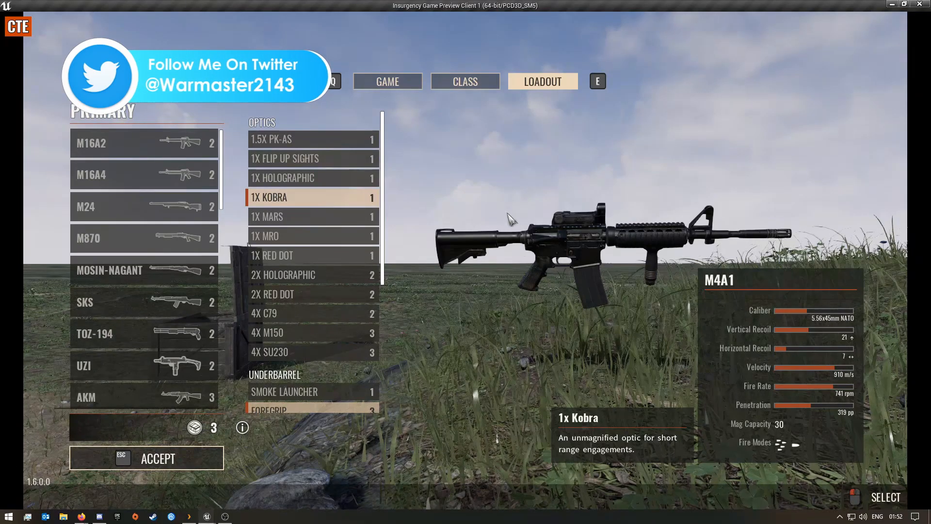
click(172, 465)
mouse_move(257, 425)
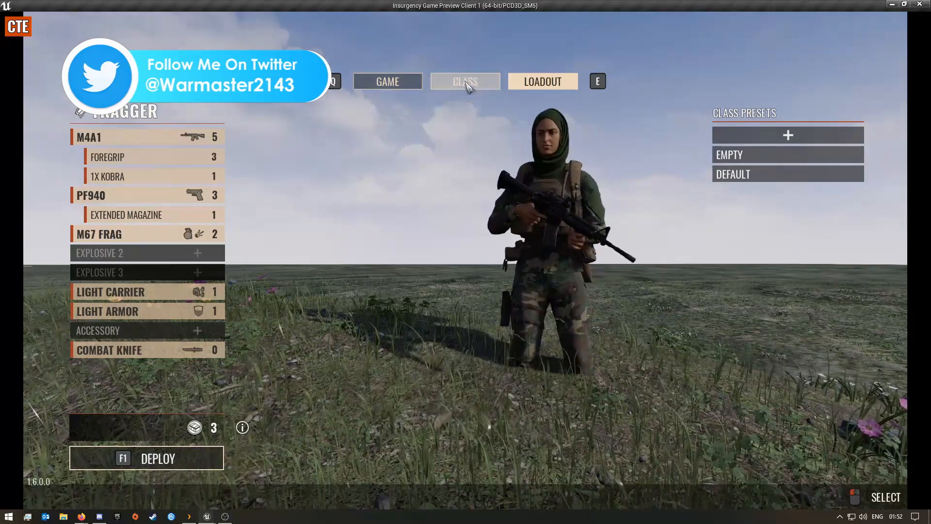
Inspect the Client 2 soldier and M4A1 weapon views at full window size, then end the preview and dismiss the message log.
drag(837, 5, 701, 201)
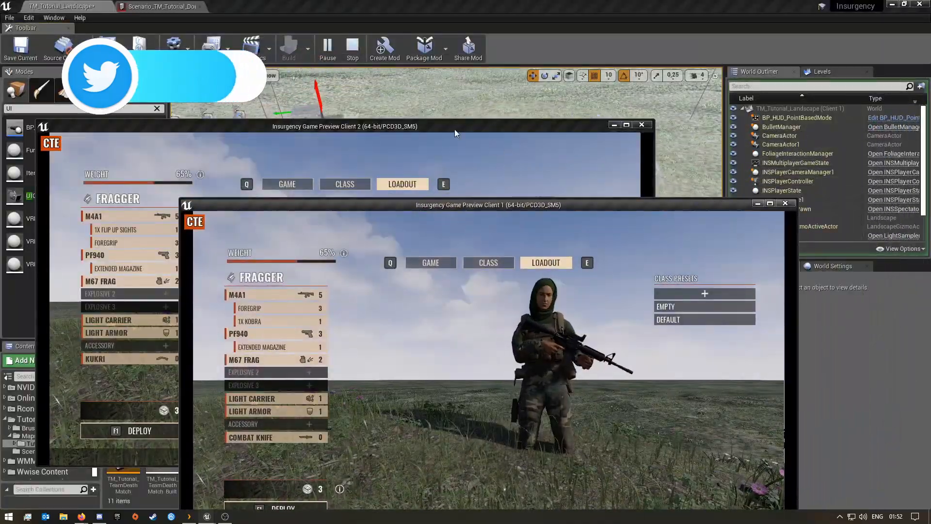
double_click(393, 126)
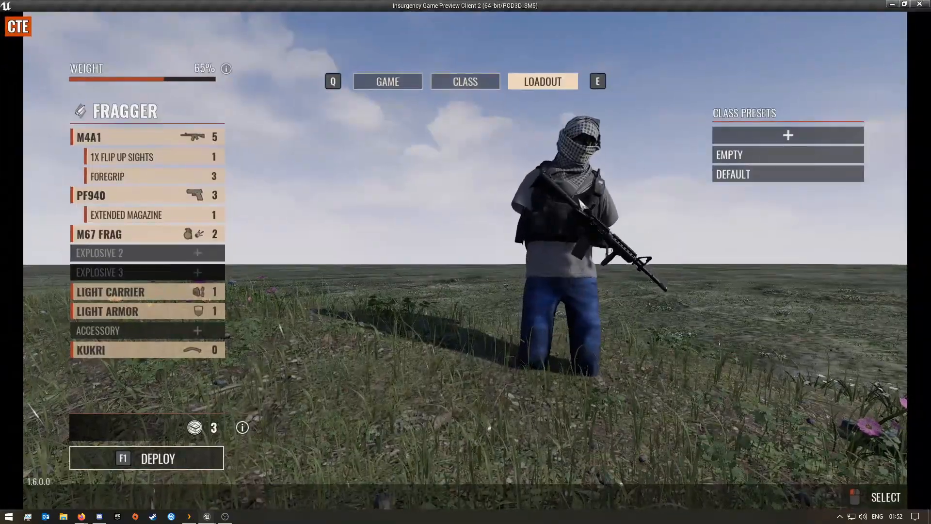
mouse_move(181, 143)
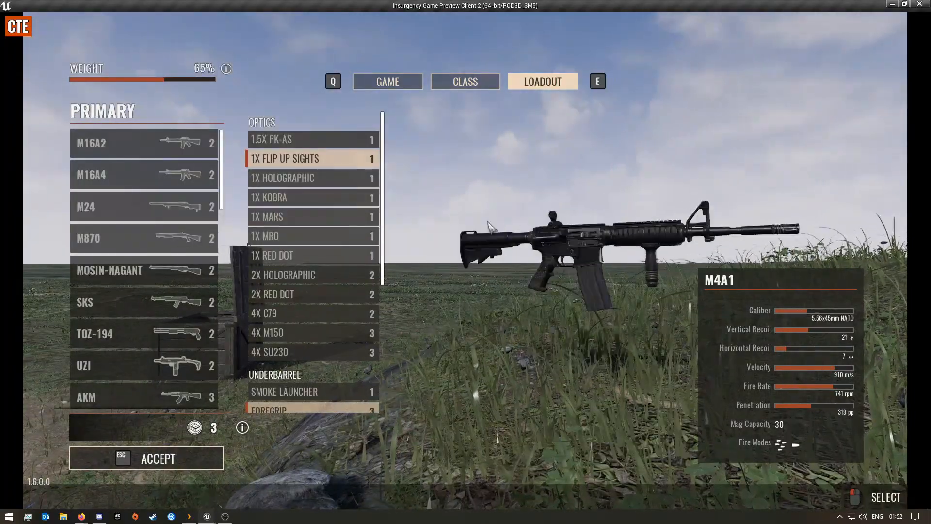
drag(541, 216, 616, 198)
click(187, 460)
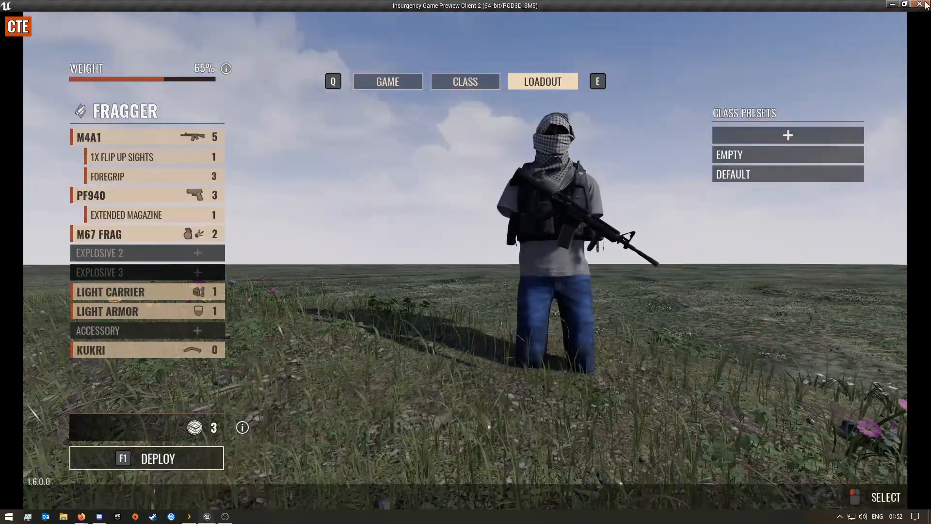
key(Escape)
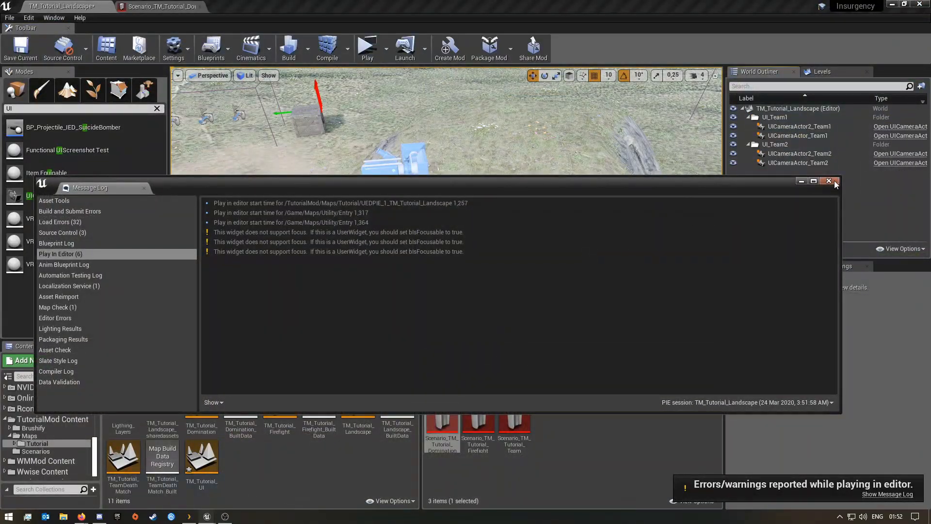
click(829, 181)
right_drag(523, 281, 335, 269)
mouse_move(480, 262)
right_down()
mouse_move(470, 240)
mouse_move(480, 262)
right_up()
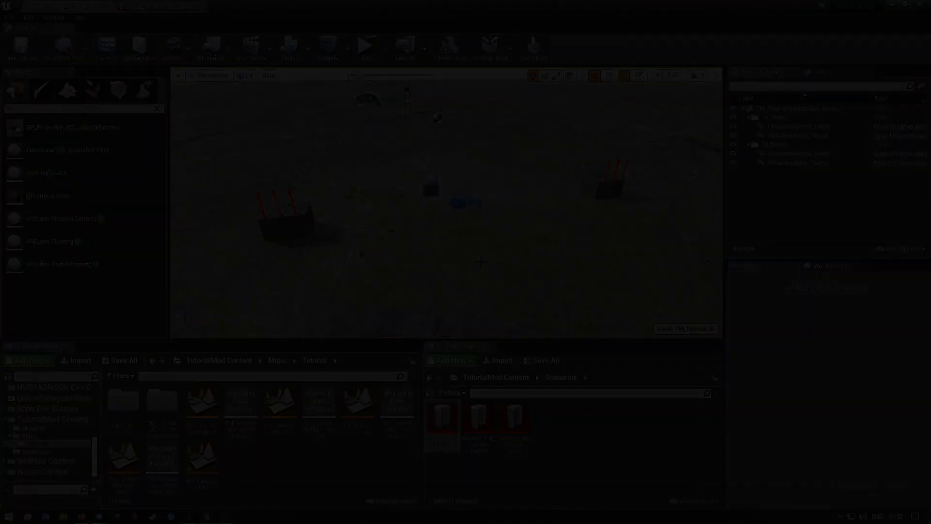